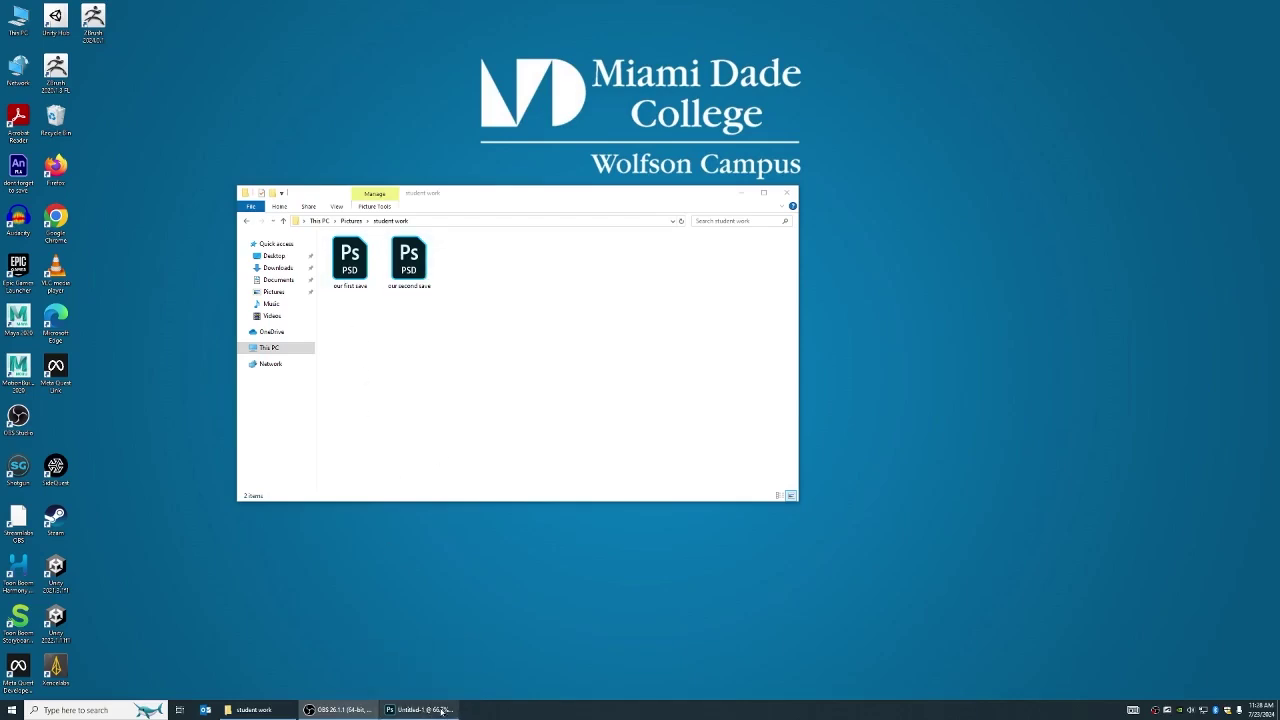
Step: Bring the WOOHOO minion document forward, select the Move tool and open the File menu
{"action": "left_click", "coordinate": [427, 709]}
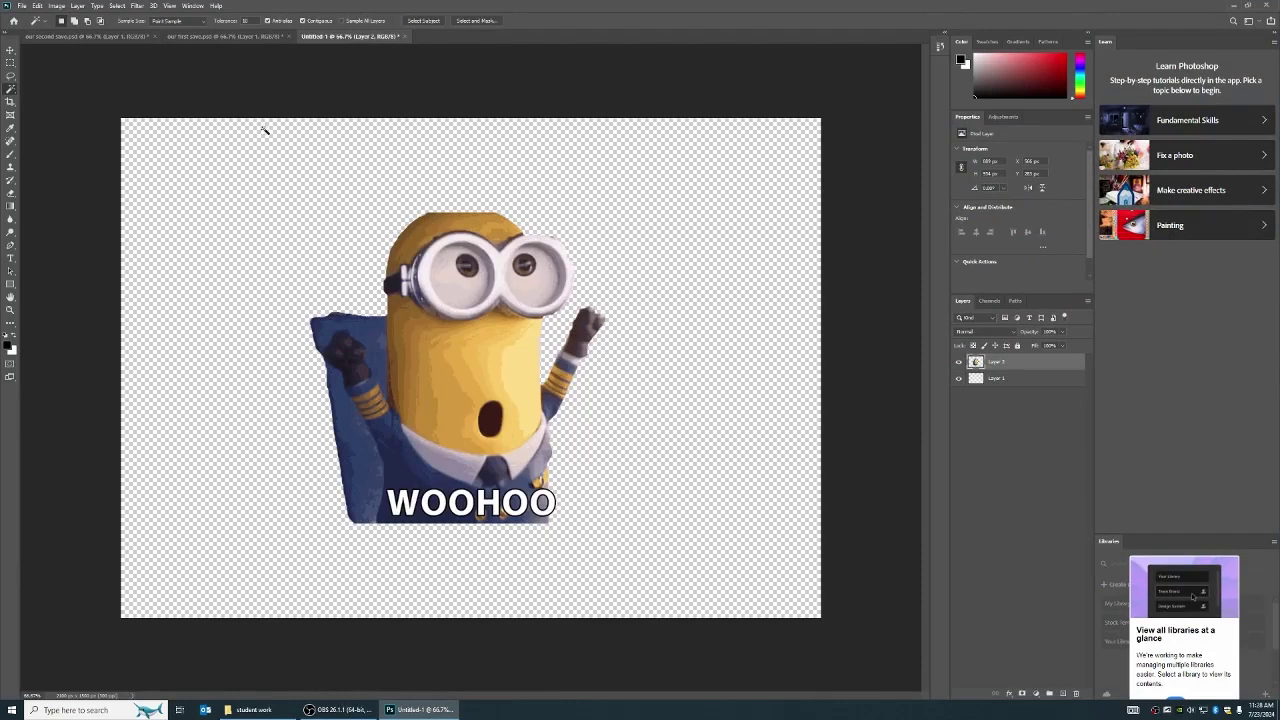
{"action": "left_click", "coordinate": [10, 49]}
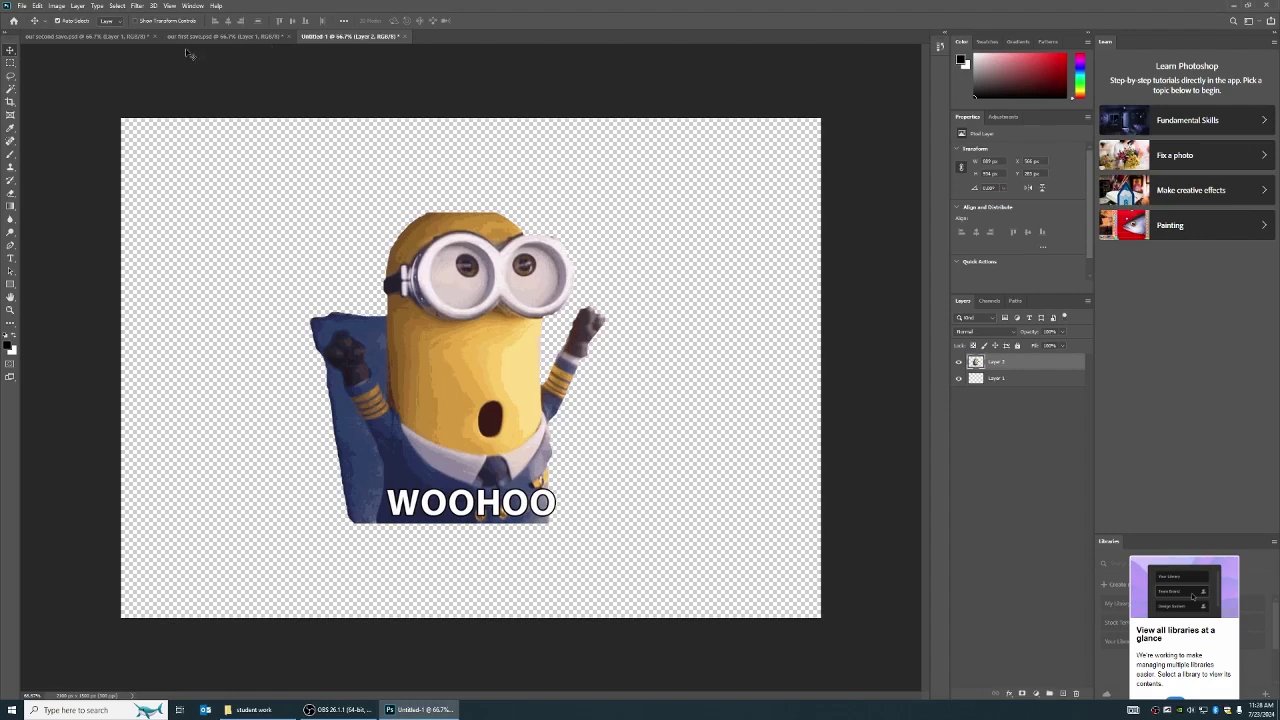
{"action": "left_click", "coordinate": [21, 6]}
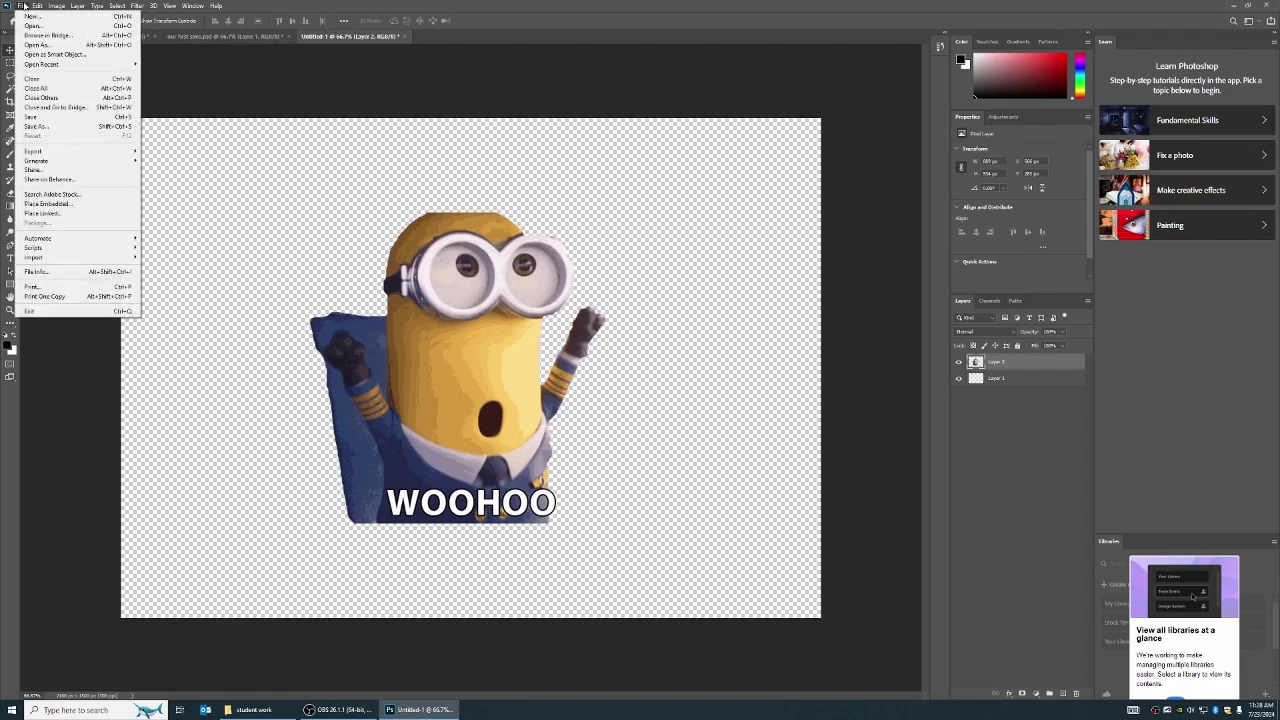
Step: Start Save As on the computer, naming the file 'jpeg example' in the student work folder
{"action": "left_click", "coordinate": [80, 126]}
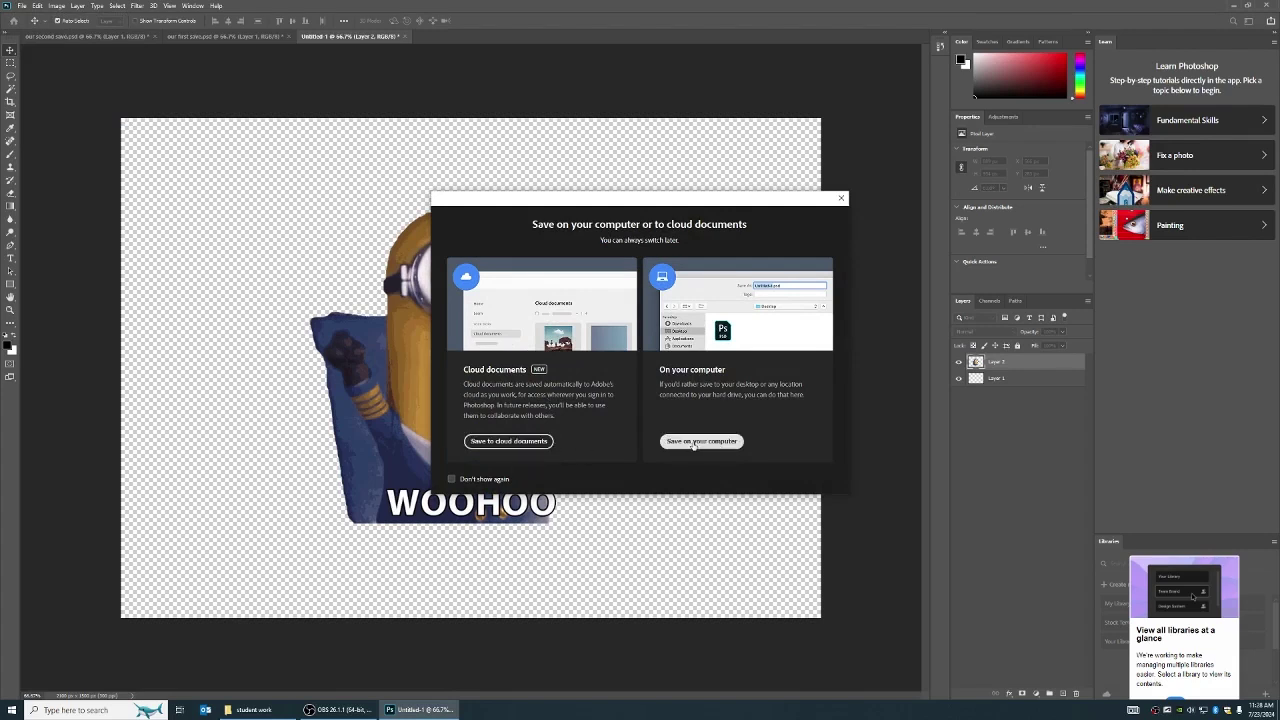
{"action": "left_click", "coordinate": [700, 441]}
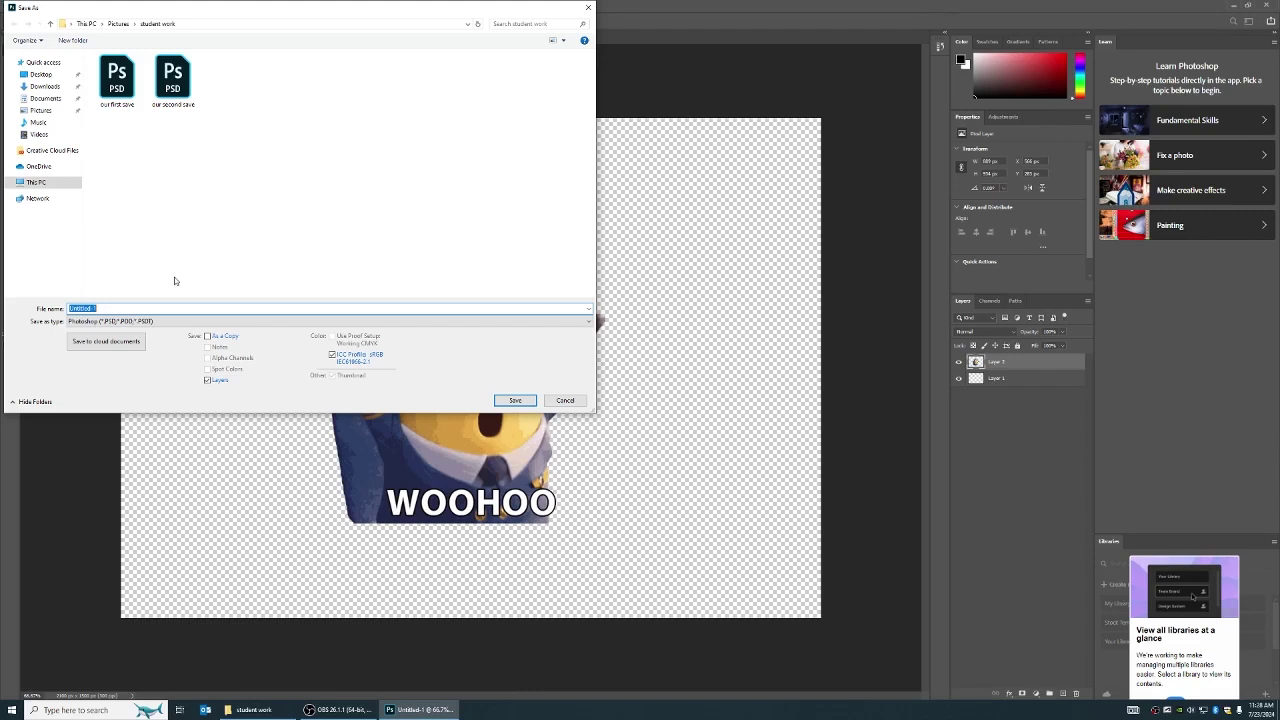
{"action": "type", "text": "ppeg example"}
Step: Save 'jpeg example' as a JPEG, accepting quality 8 (High) in JPEG Options
{"action": "left_click", "coordinate": [102, 322]}
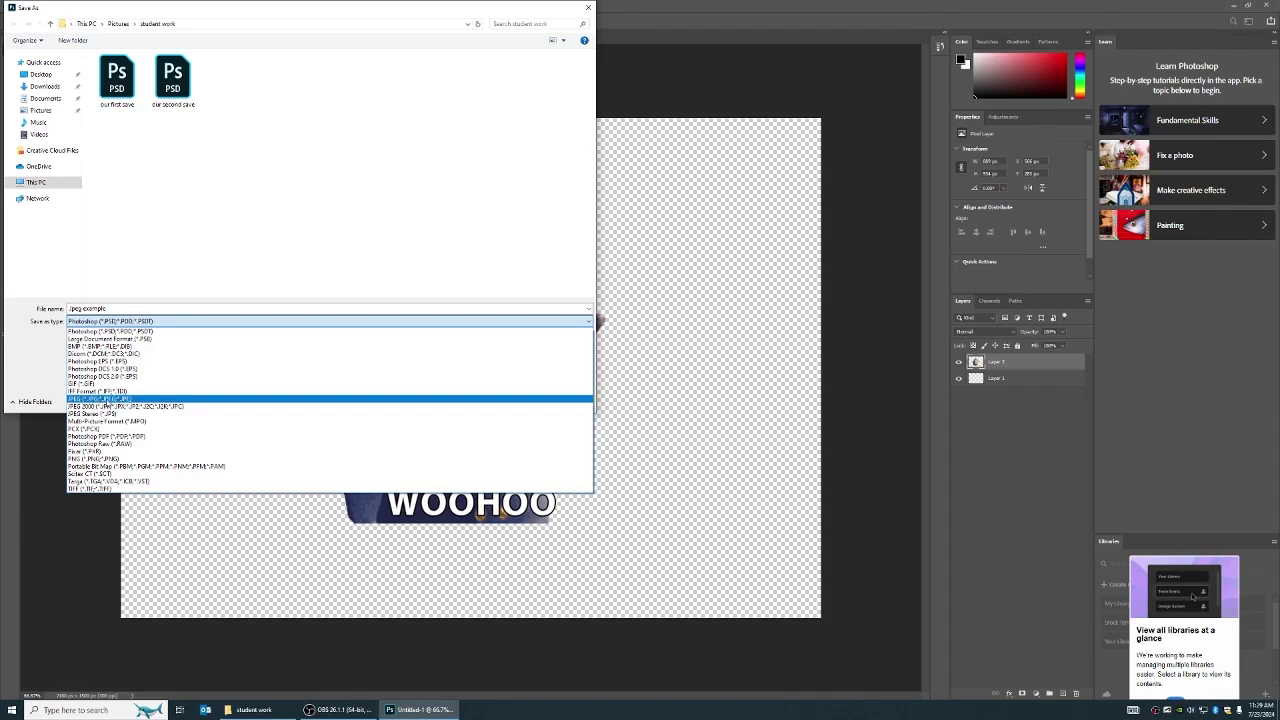
{"action": "left_click", "coordinate": [108, 400]}
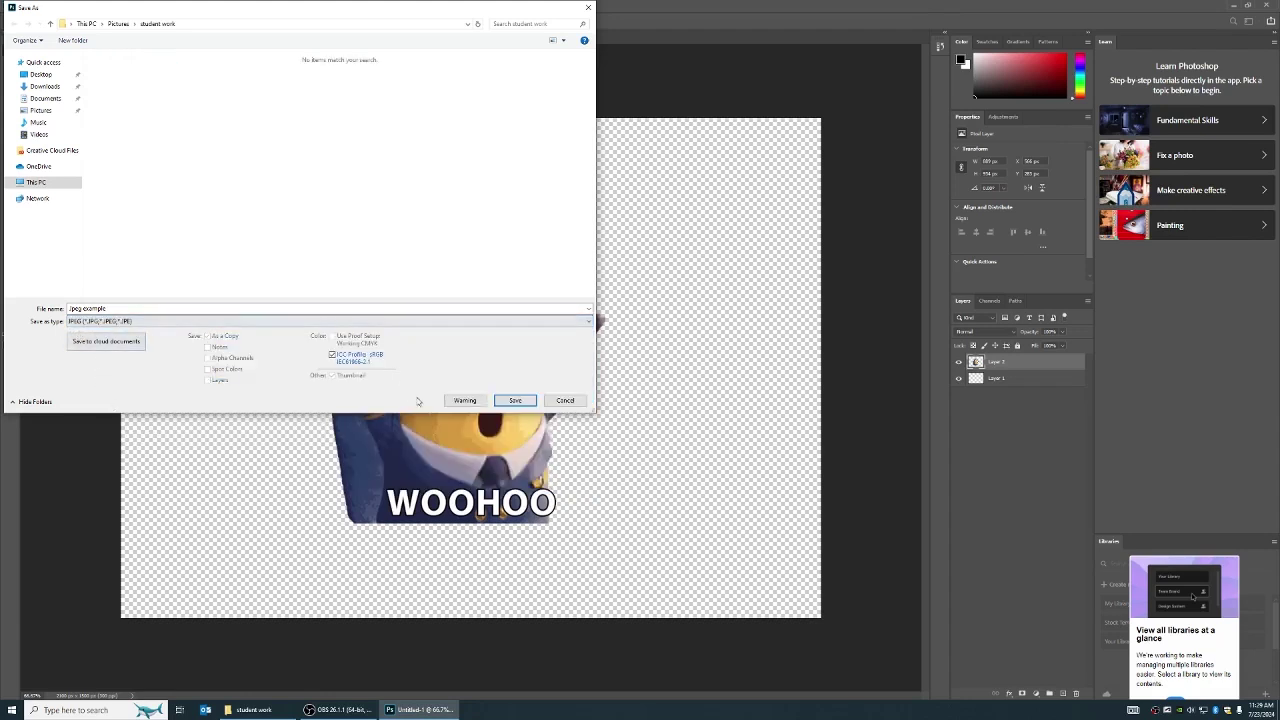
{"action": "left_click", "coordinate": [514, 400]}
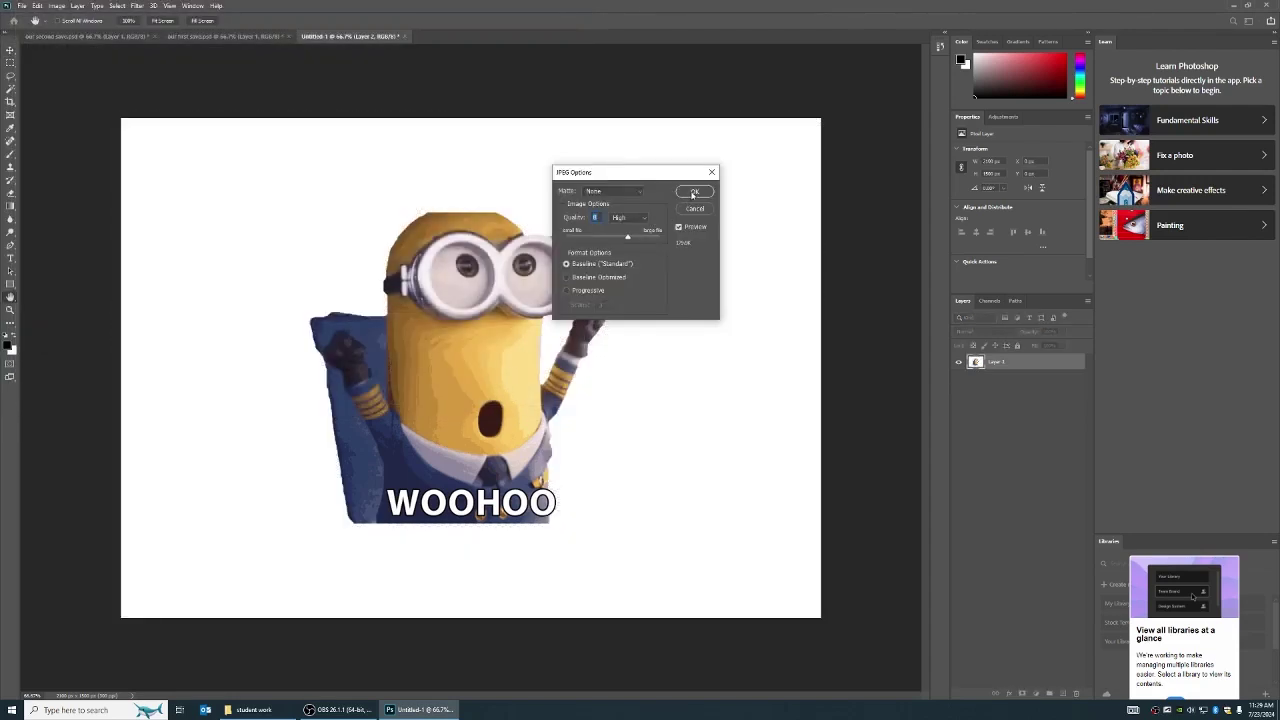
{"action": "left_click", "coordinate": [692, 193]}
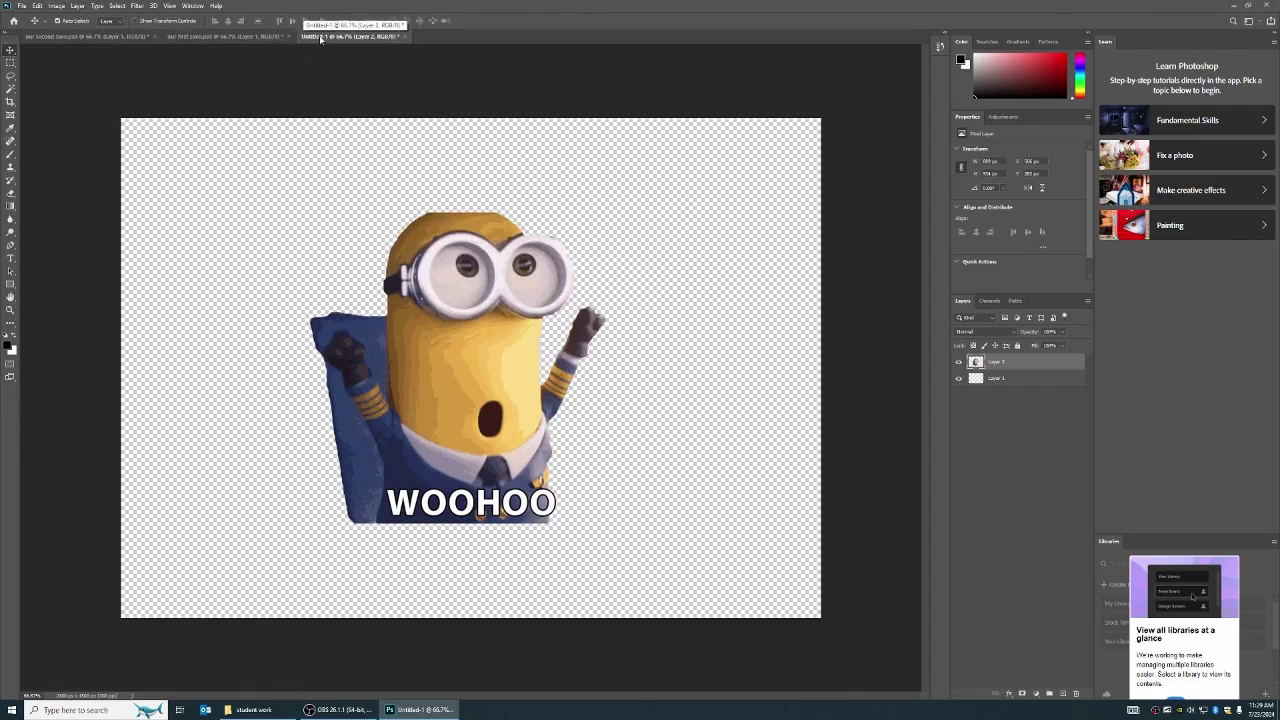
Step: Start another Save As on the computer with the file name 'Png Example'
{"action": "left_click", "coordinate": [23, 8]}
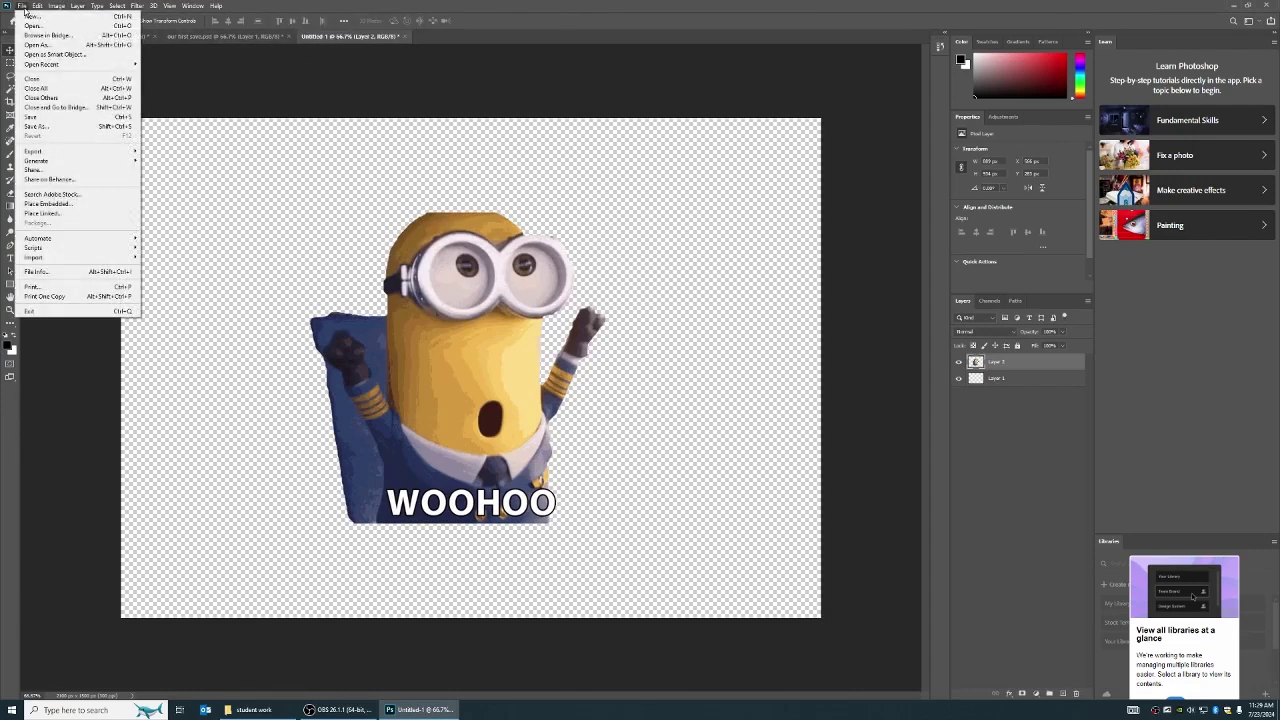
{"action": "left_click", "coordinate": [43, 127]}
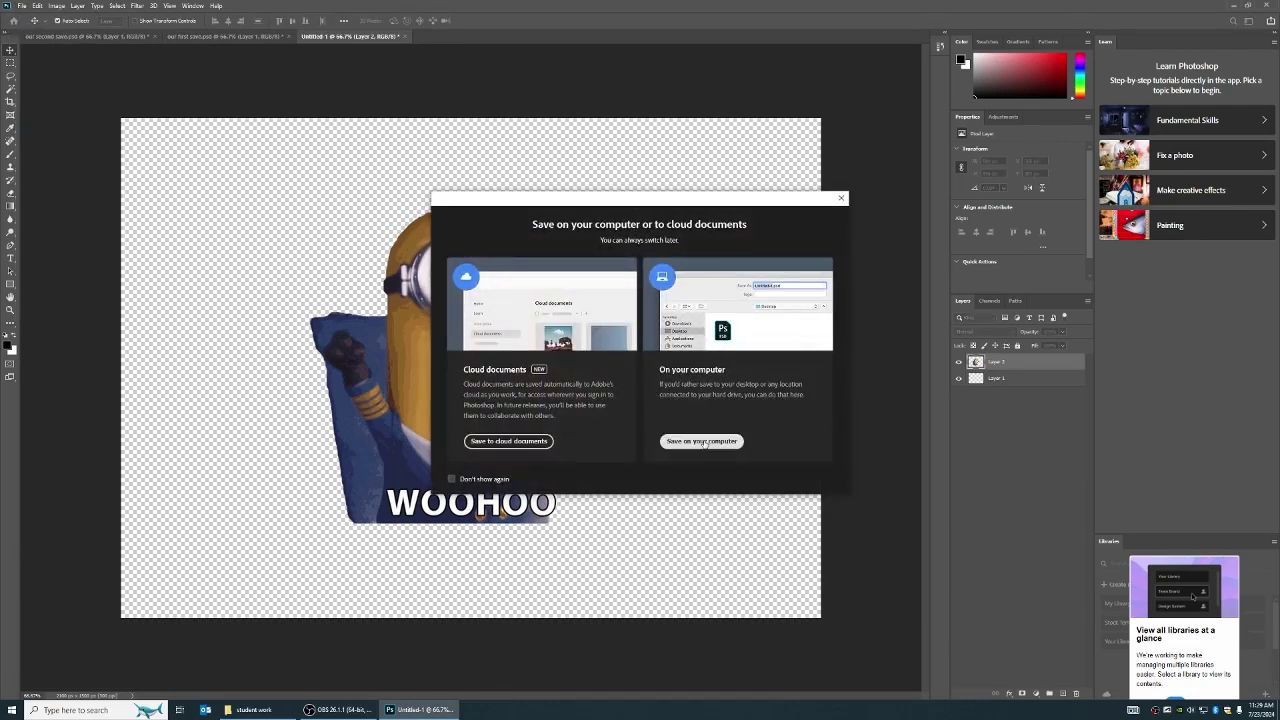
{"action": "left_click", "coordinate": [702, 441]}
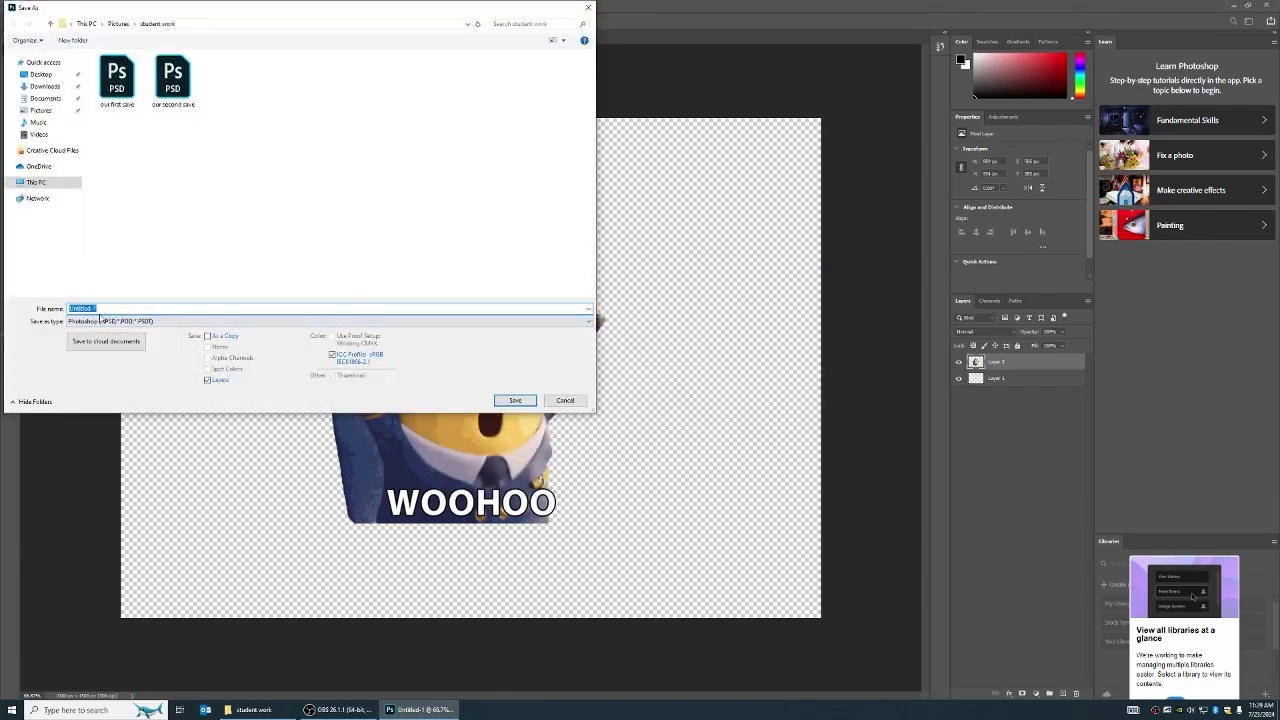
{"action": "type", "text": "Pri"}
{"action": "type", "text": " Example"}
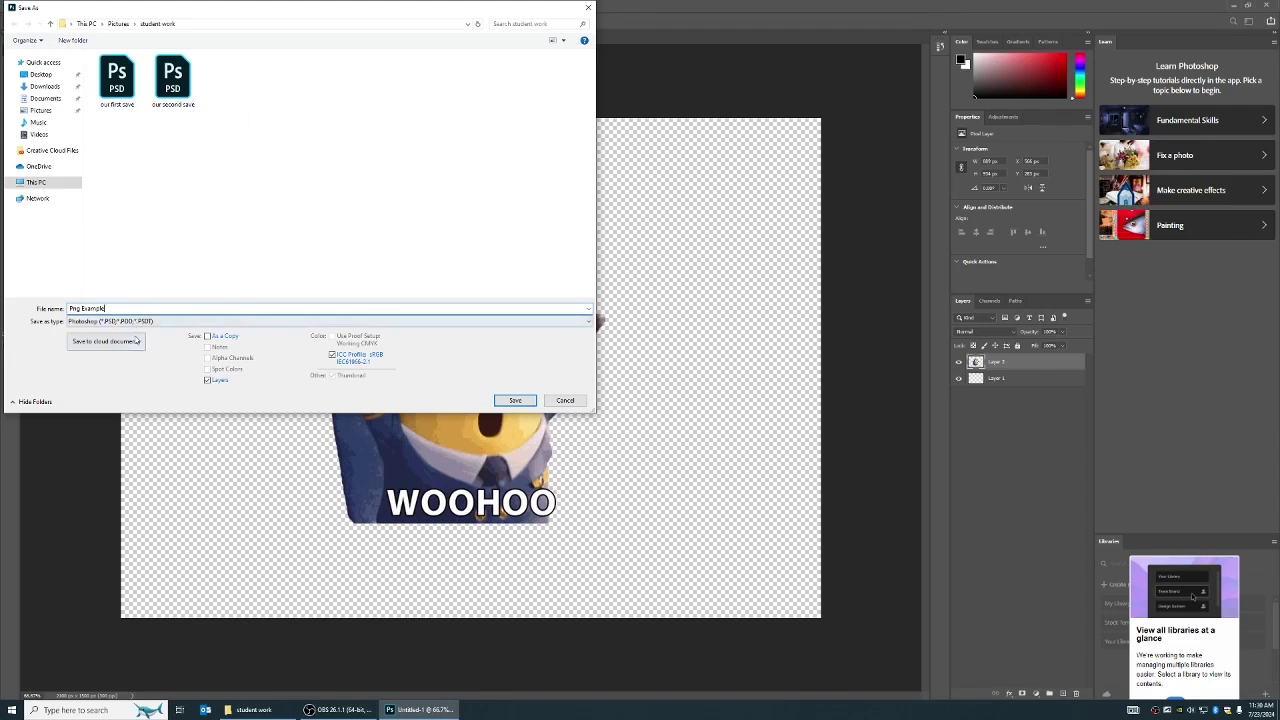
{"action": "key", "text": "Tab"}
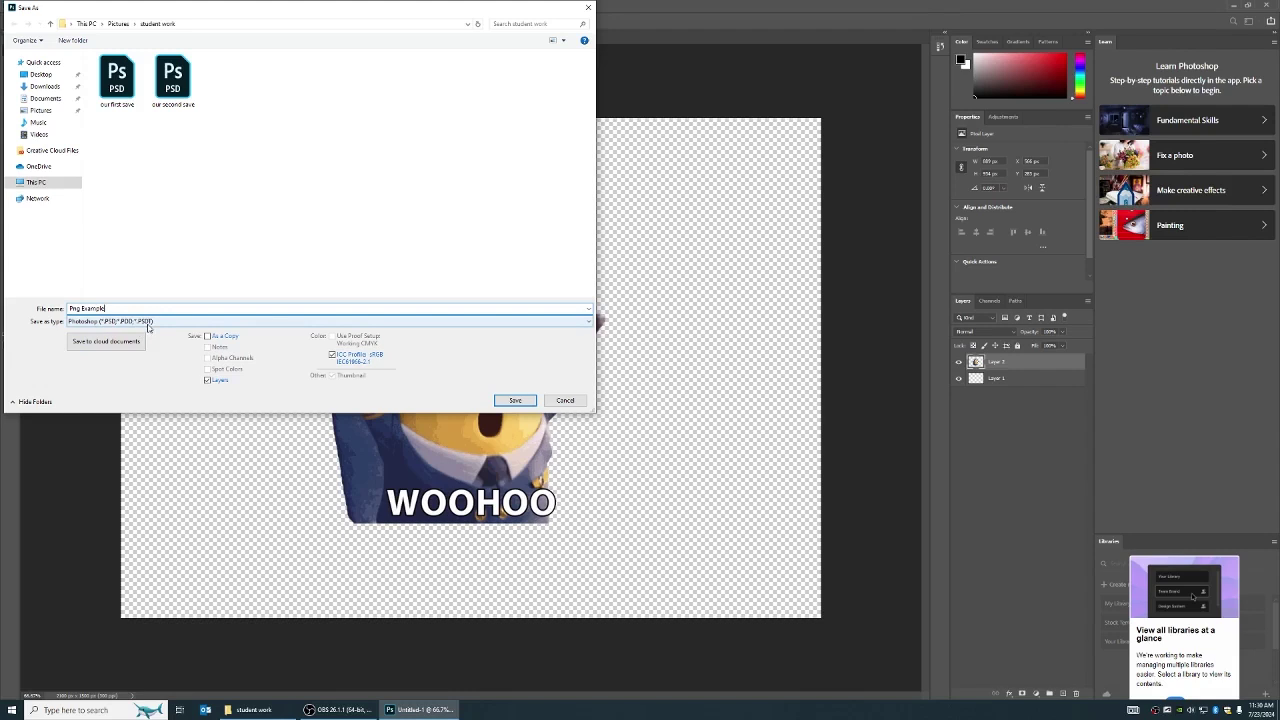
Step: Try JPEG, then Photoshop, in the Save as type list and reopen the format list
{"action": "left_click", "coordinate": [148, 322]}
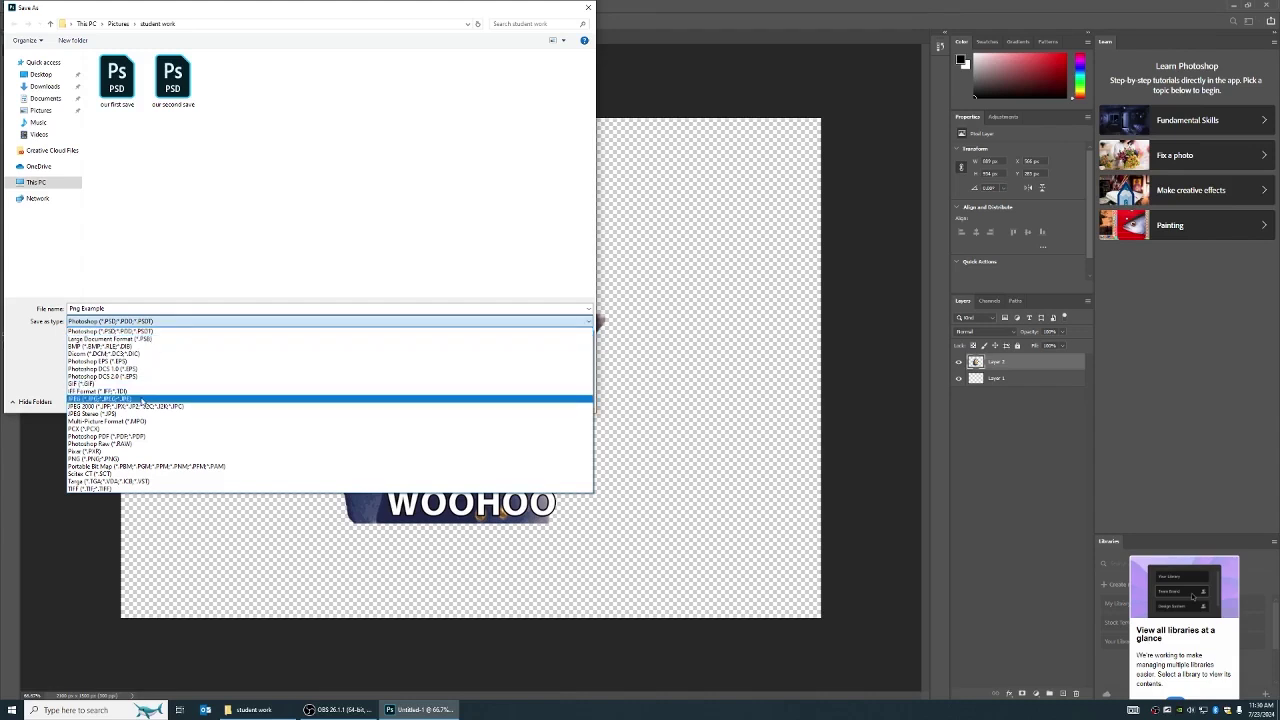
{"action": "left_click", "coordinate": [141, 399]}
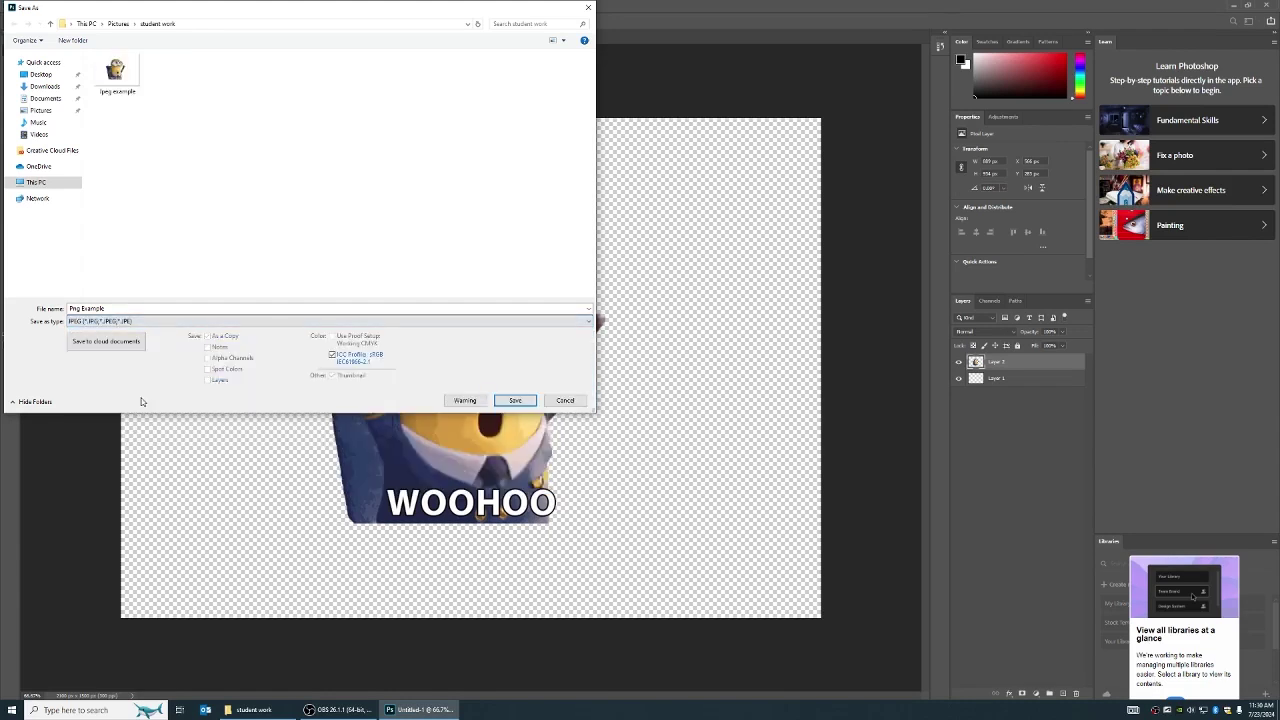
{"action": "left_click", "coordinate": [146, 324]}
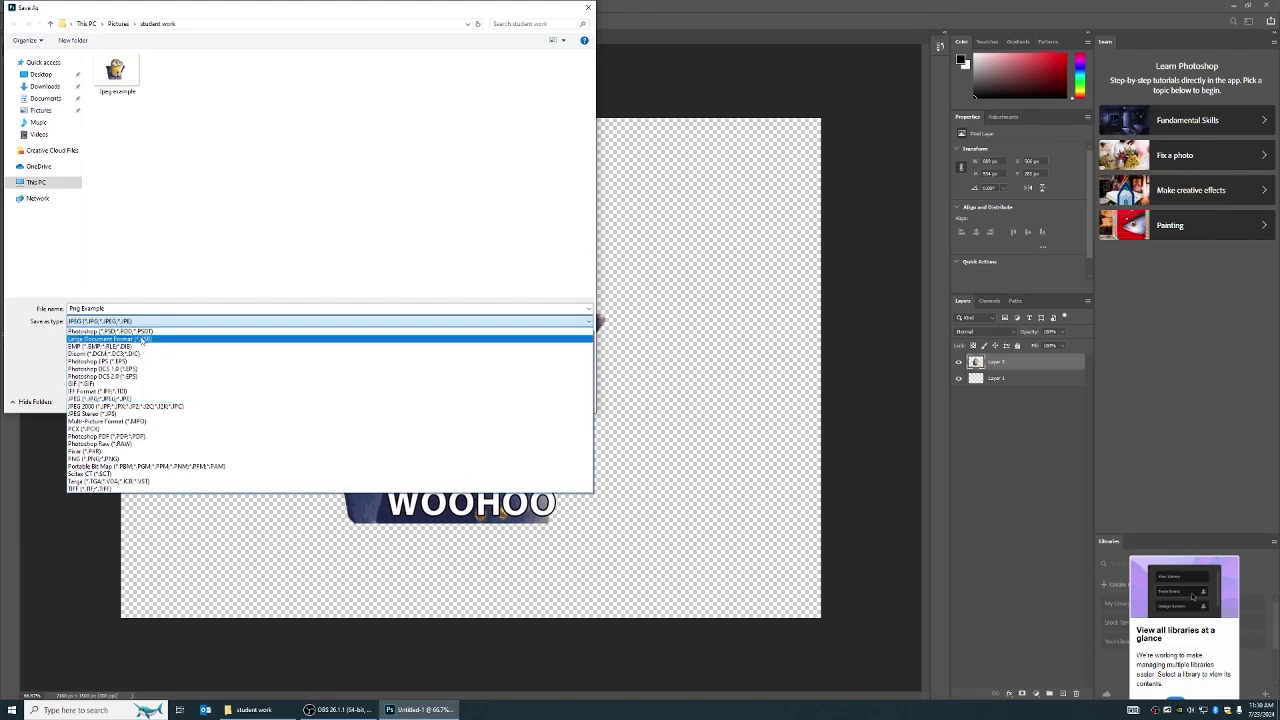
{"action": "left_click", "coordinate": [143, 331]}
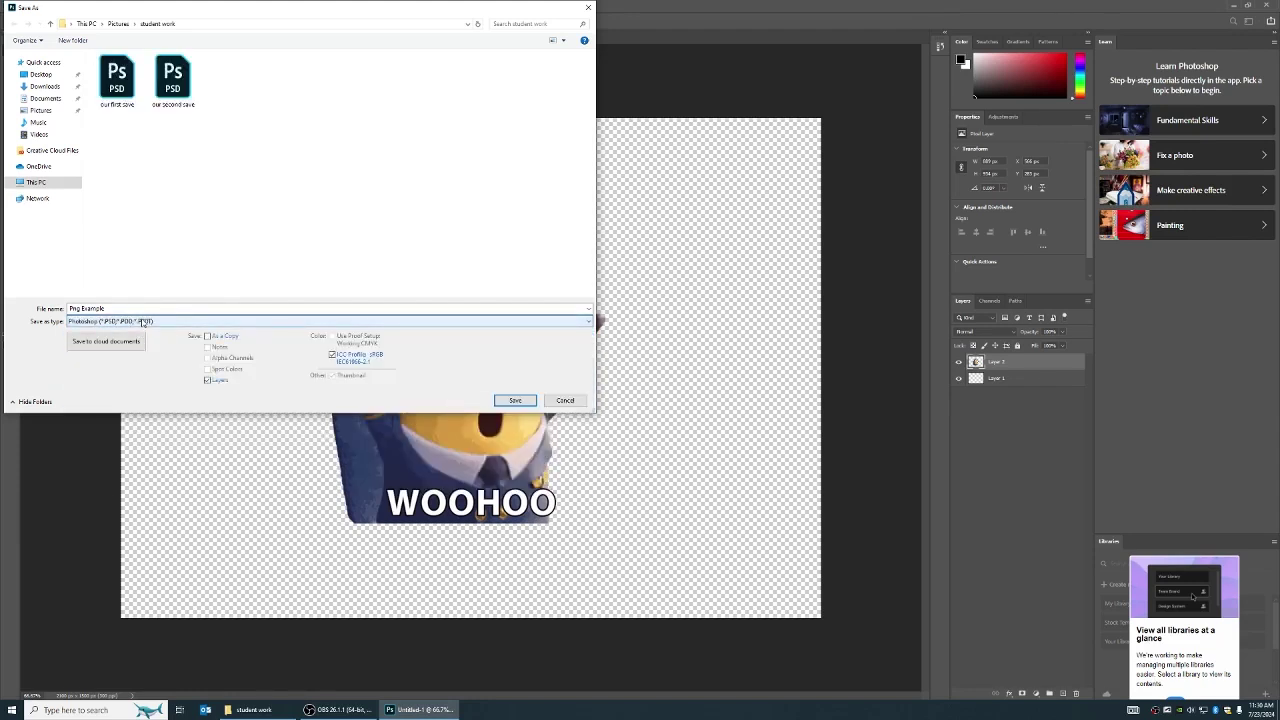
{"action": "left_click", "coordinate": [144, 322]}
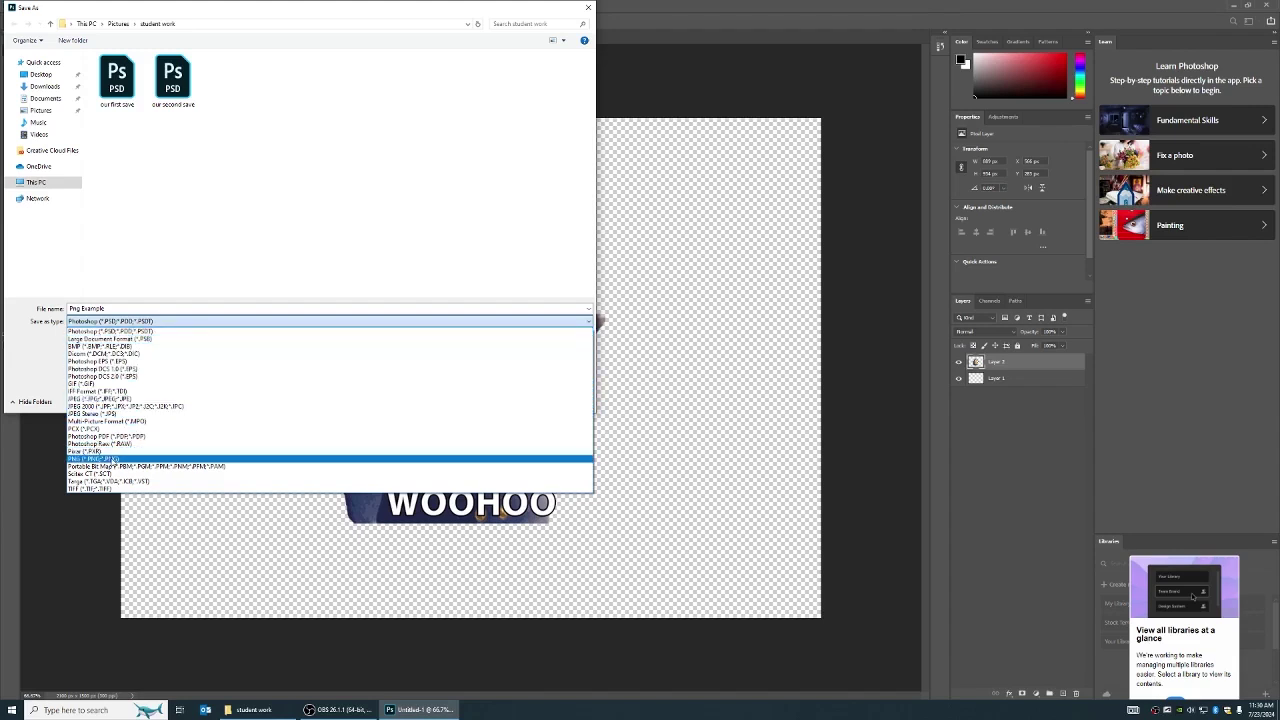
Step: Choose PNG as the format and save the file as 'Png Example'
{"action": "left_click", "coordinate": [113, 459]}
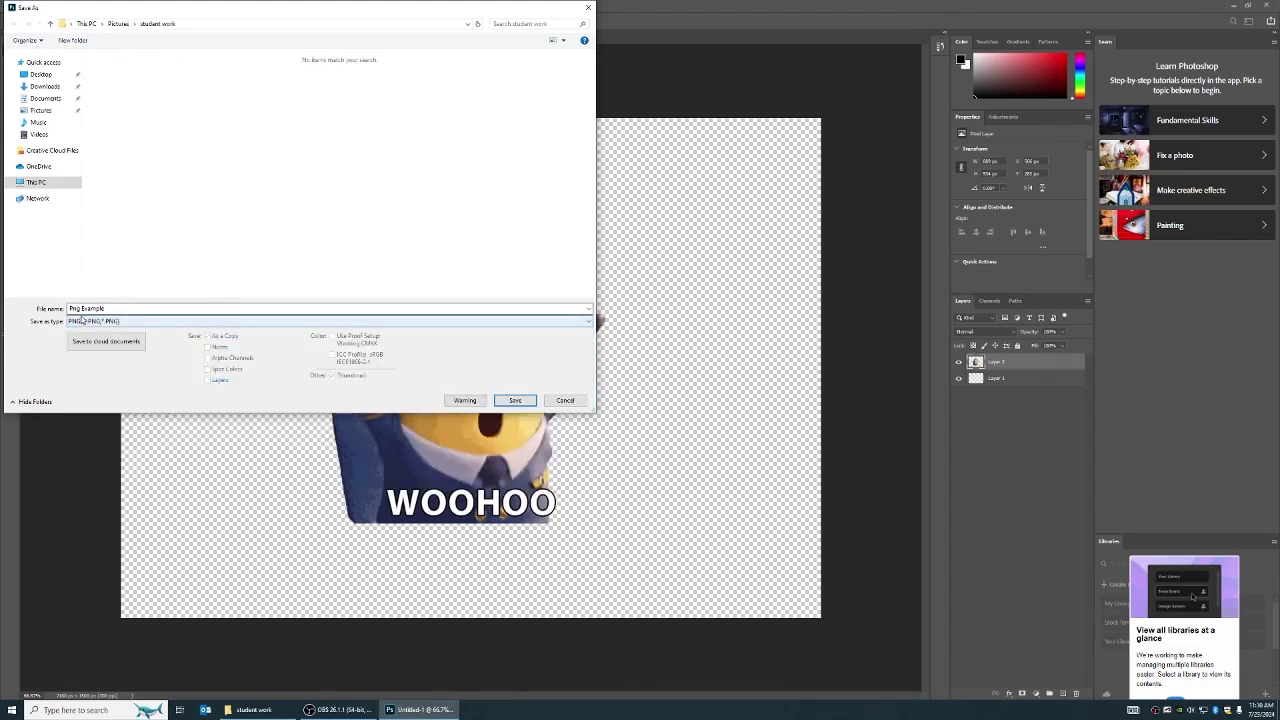
{"action": "left_click", "coordinate": [515, 400]}
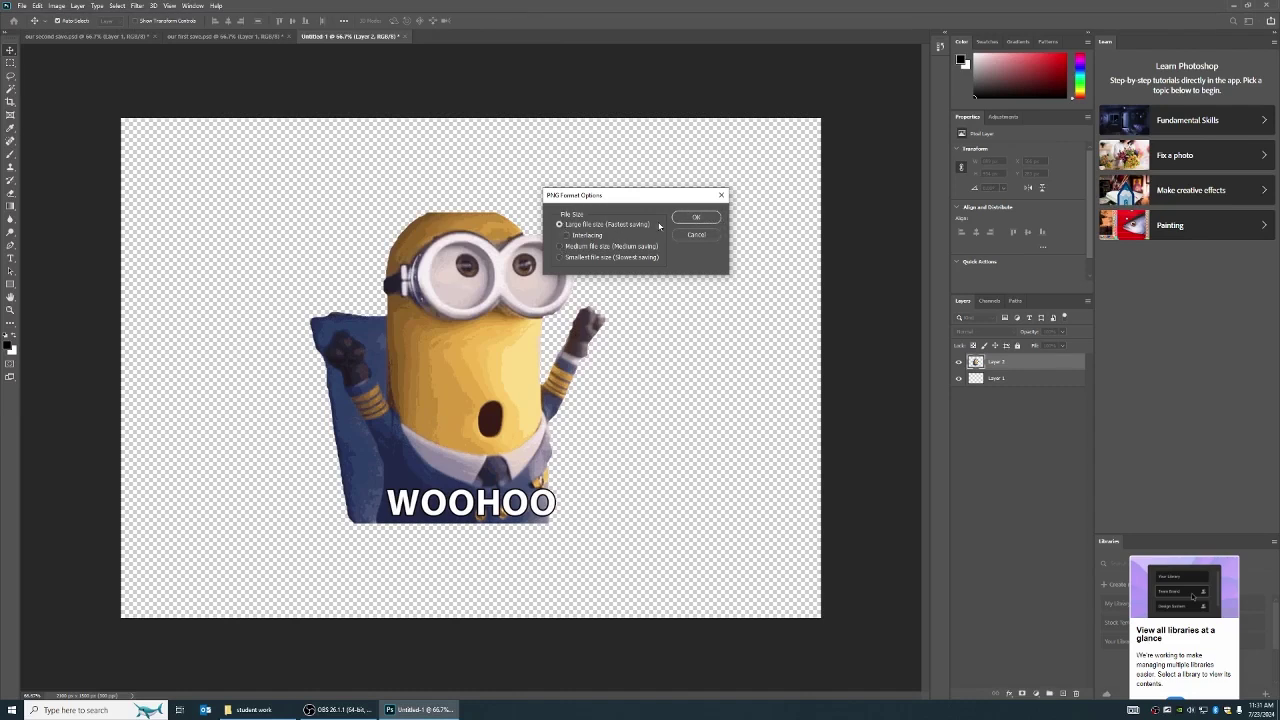
Step: Accept the PNG Format Options with Large file size, then minimize and restore Photoshop
{"action": "left_click", "coordinate": [690, 218]}
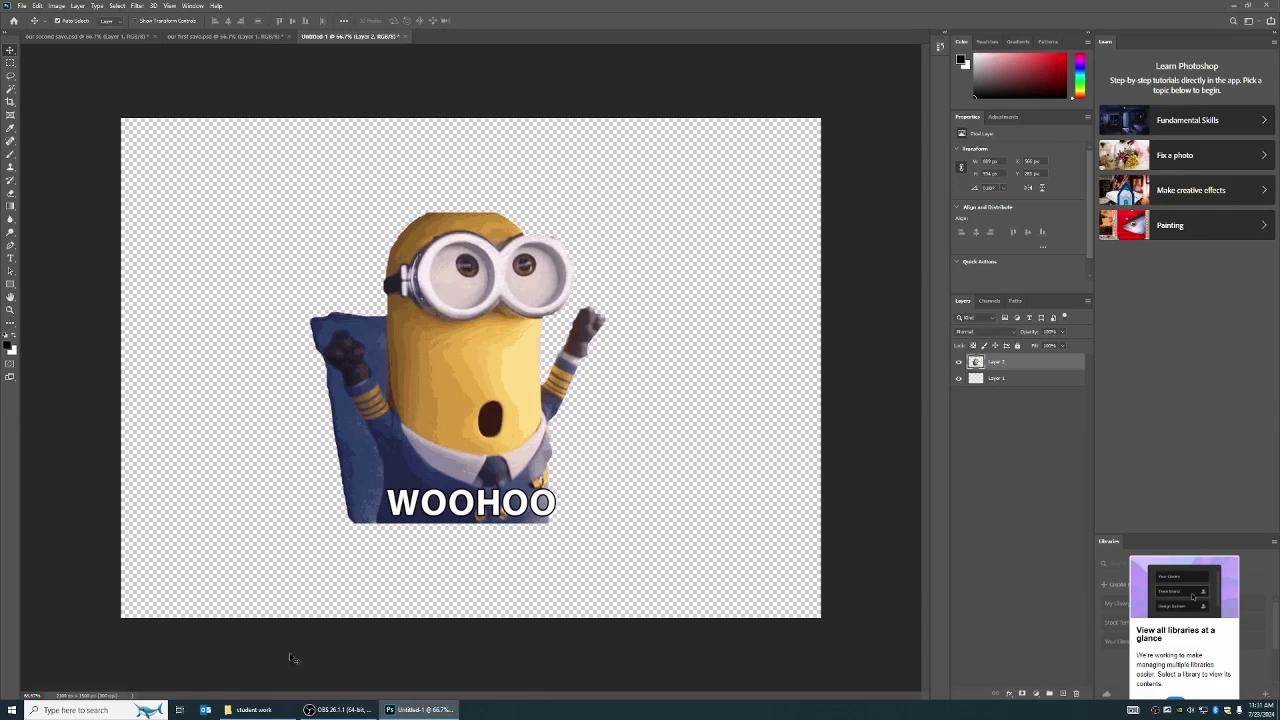
{"action": "mouse_move", "coordinate": [252, 711]}
{"action": "left_click", "coordinate": [1247, 6]}
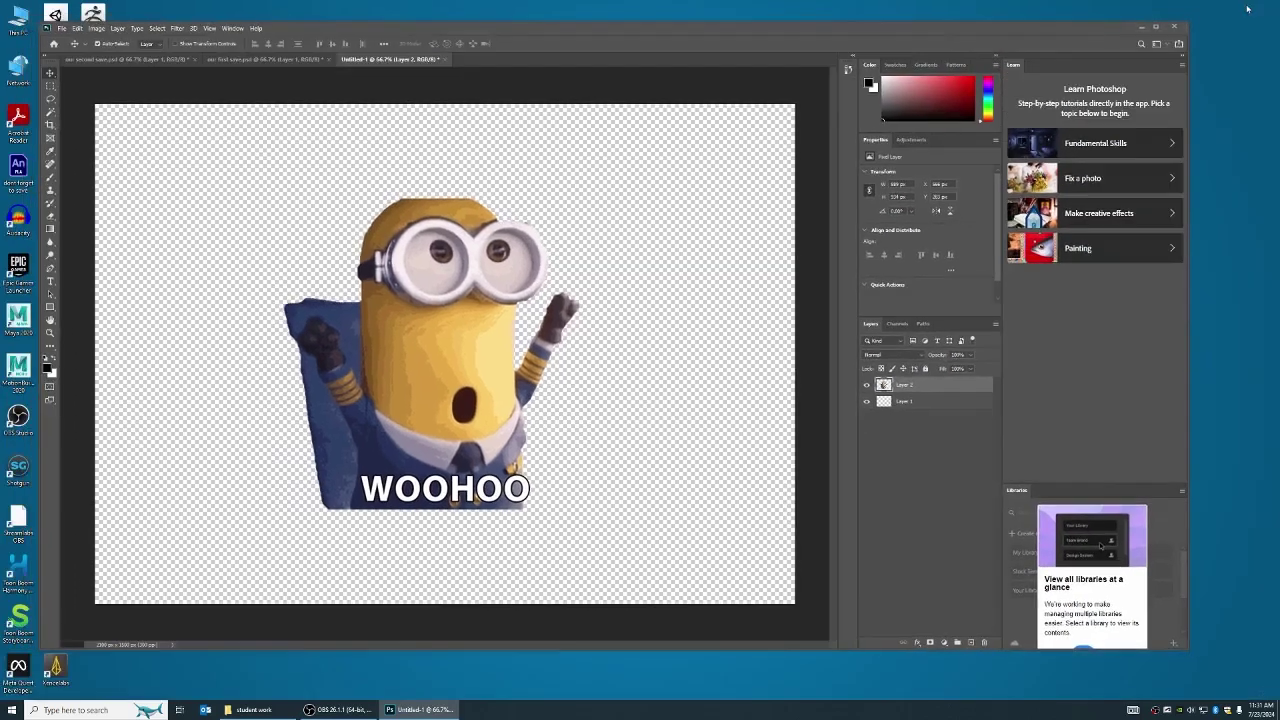
{"action": "left_click", "coordinate": [1158, 27]}
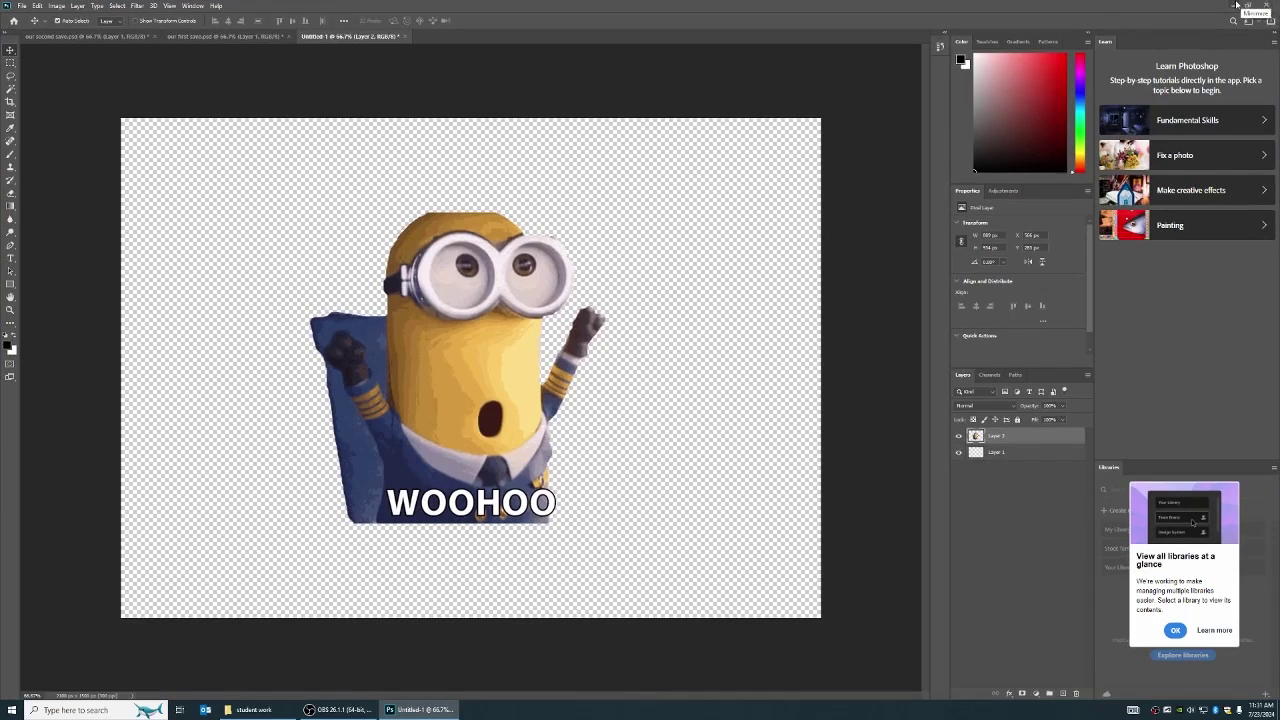
{"action": "left_click", "coordinate": [1236, 5]}
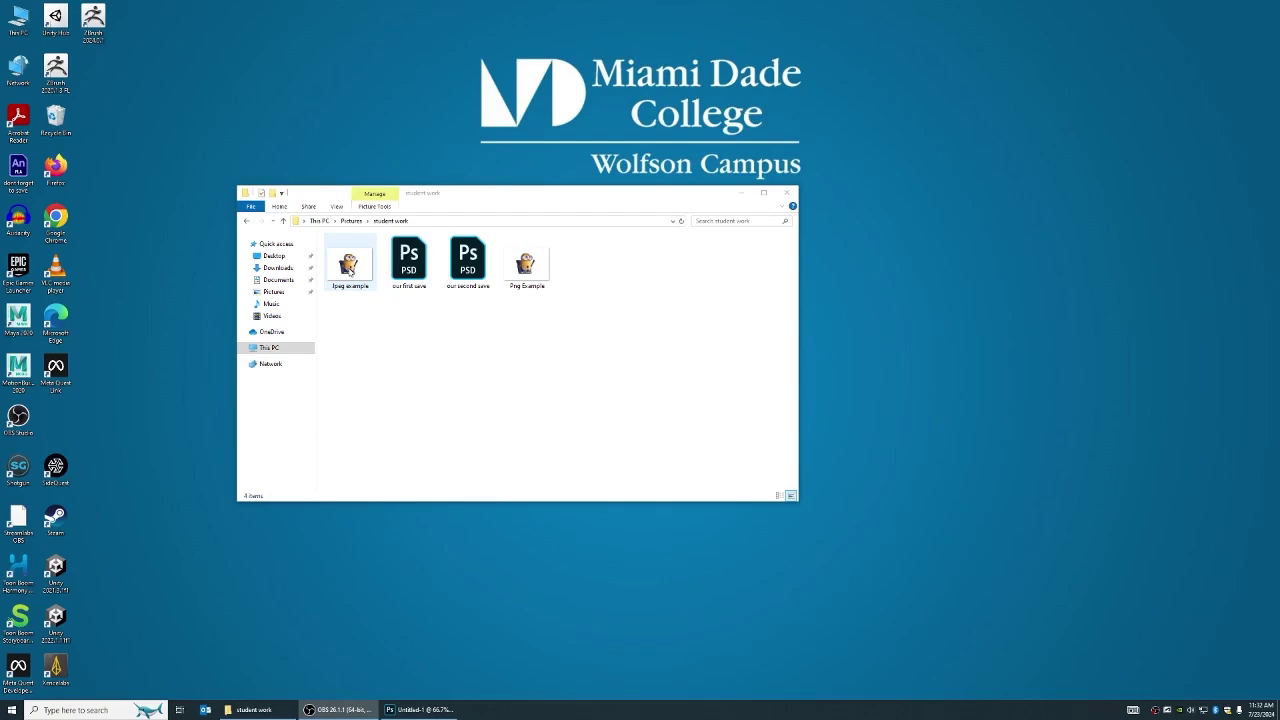
{"action": "left_click", "coordinate": [349, 268]}
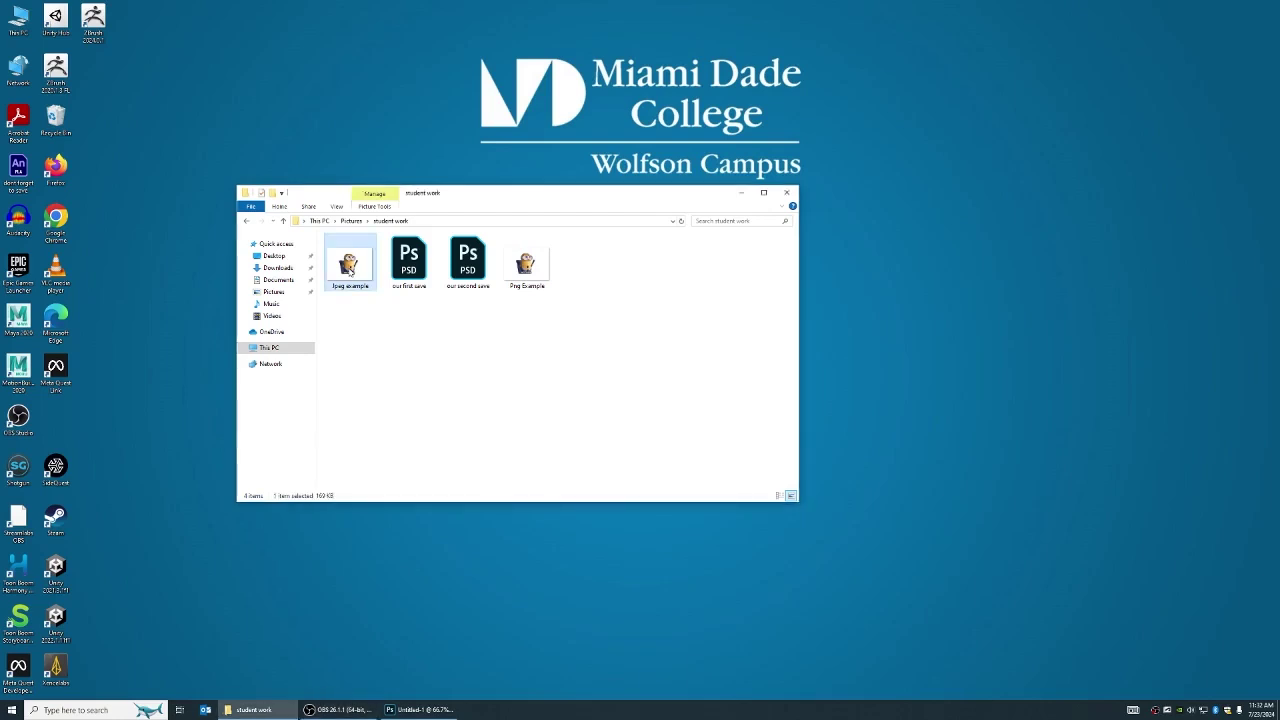
Step: Open 'jpeg example' in Paint and place its narrowed window left of the Png Example window
{"action": "double_click", "coordinate": [349, 268]}
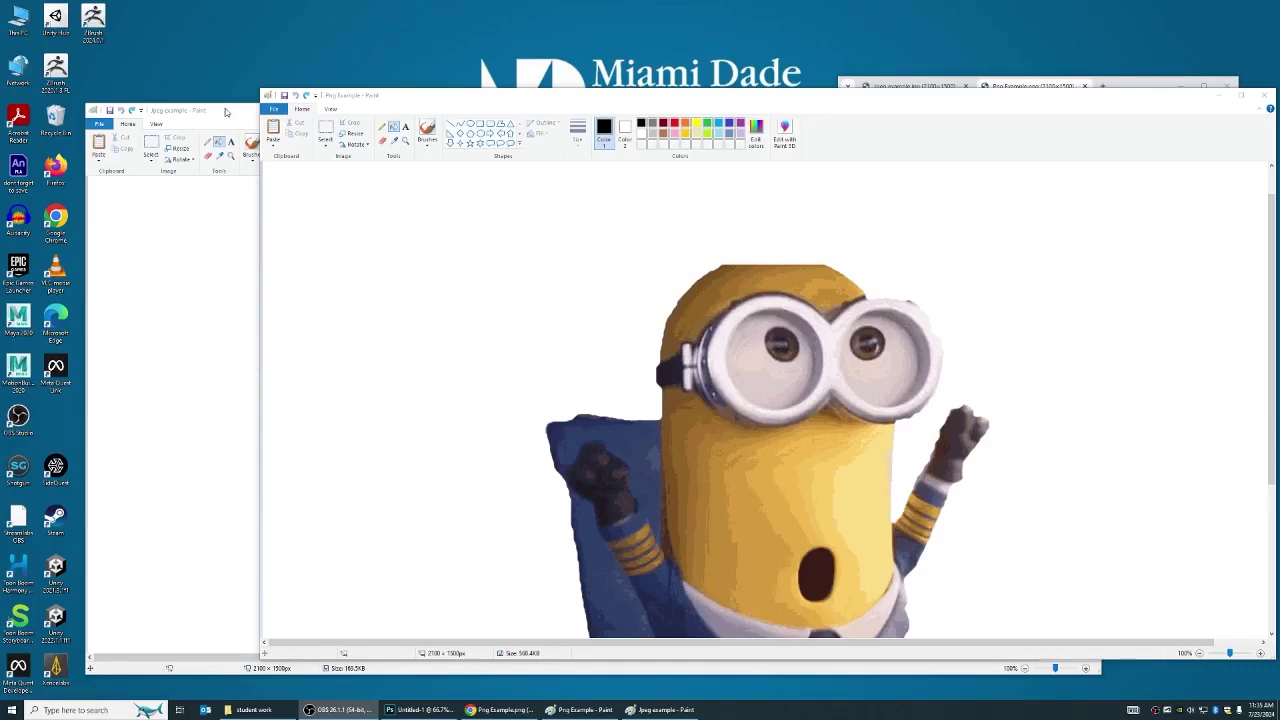
{"action": "left_click", "coordinate": [226, 112]}
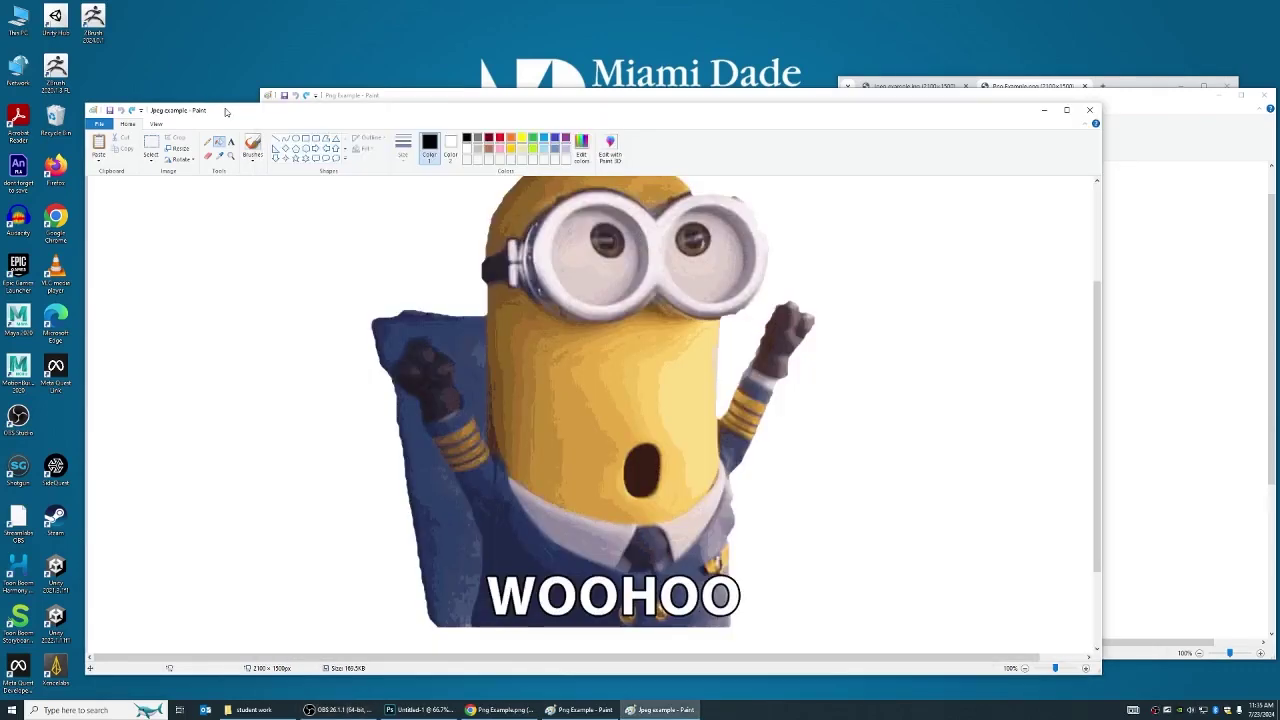
{"action": "left_click_drag", "start_coordinate": [506, 114], "coordinate": [430, 115]}
{"action": "scroll", "coordinate": [430, 250], "scroll_direction": "up", "scroll_amount": 1}
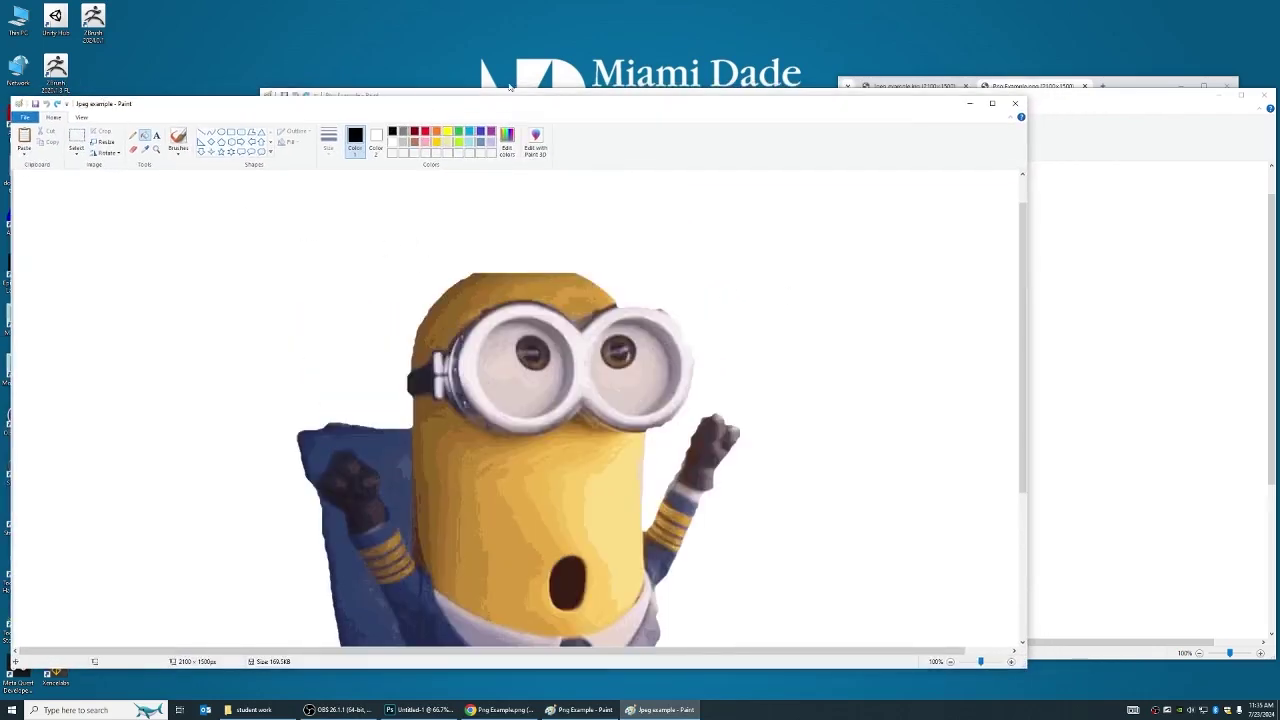
{"action": "left_click_drag", "start_coordinate": [550, 92], "coordinate": [799, 107]}
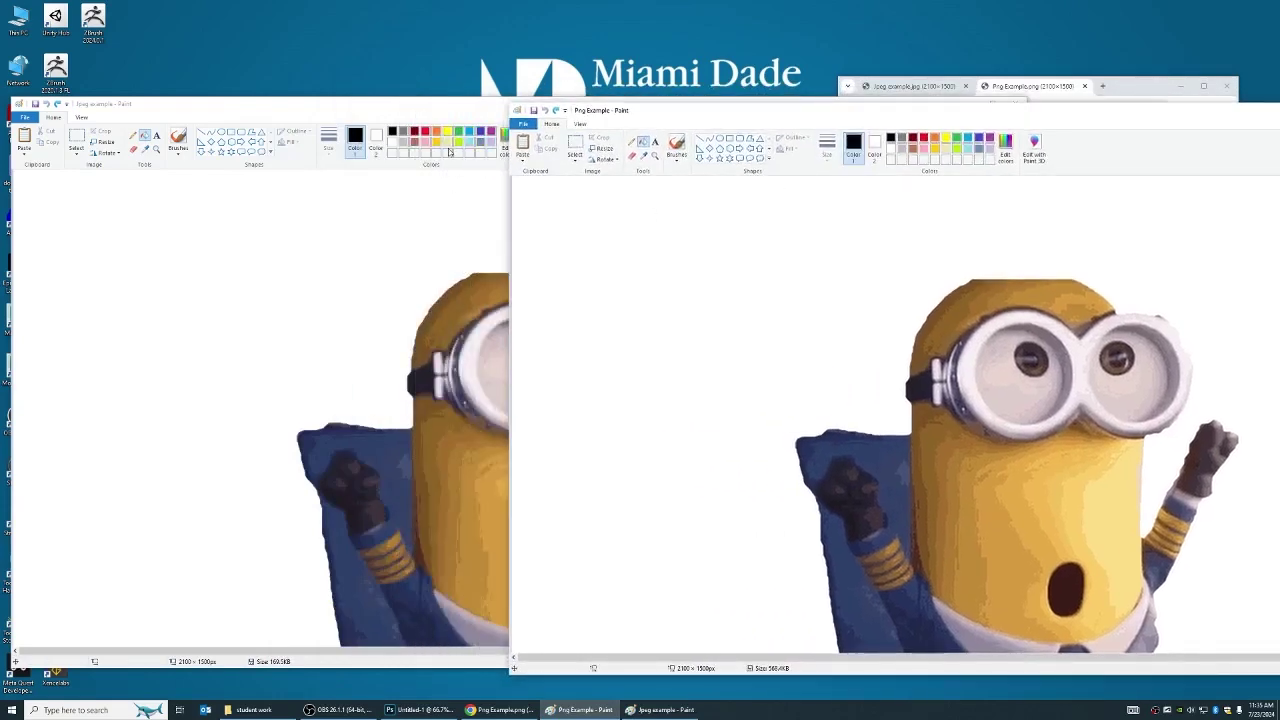
{"action": "left_click_drag", "start_coordinate": [460, 106], "coordinate": [174, 102]}
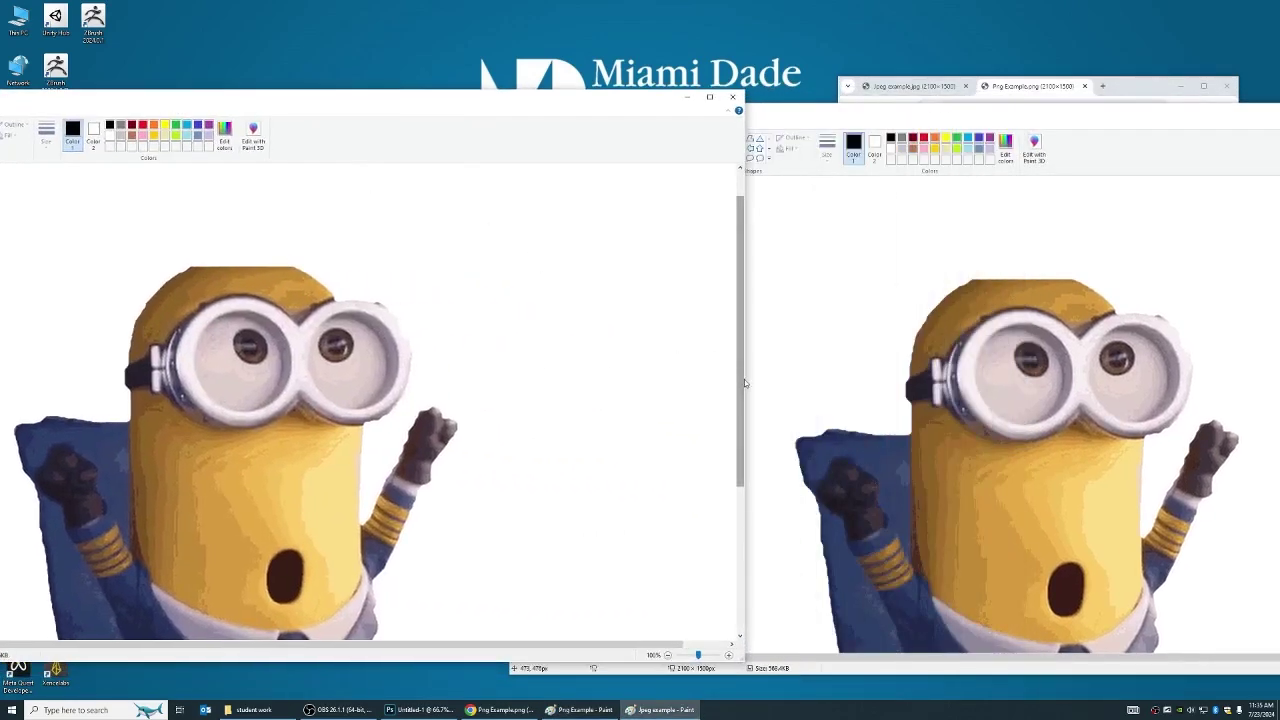
{"action": "left_click_drag", "start_coordinate": [742, 380], "coordinate": [560, 387]}
{"action": "left_click", "coordinate": [673, 111]}
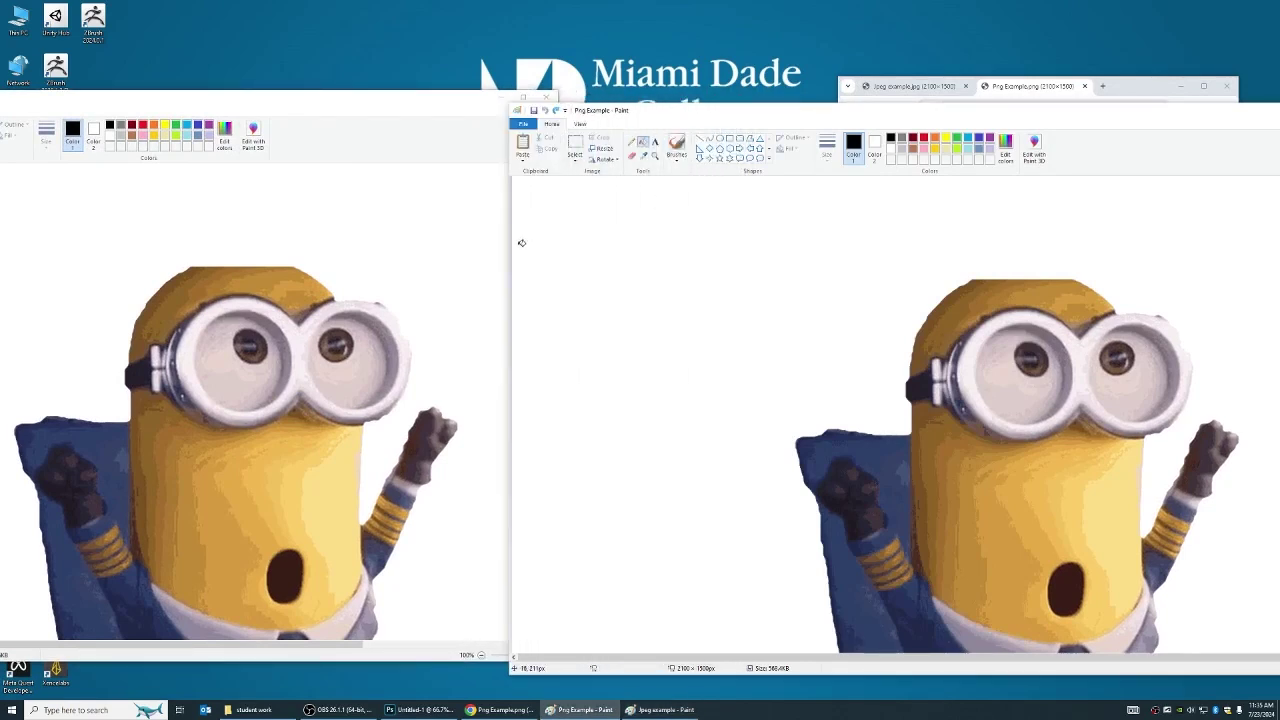
{"action": "mouse_move", "coordinate": [509, 275]}
{"action": "left_mouse_down"}
{"action": "mouse_move", "coordinate": [646, 277]}
{"action": "mouse_move", "coordinate": [565, 280]}
{"action": "left_mouse_up"}
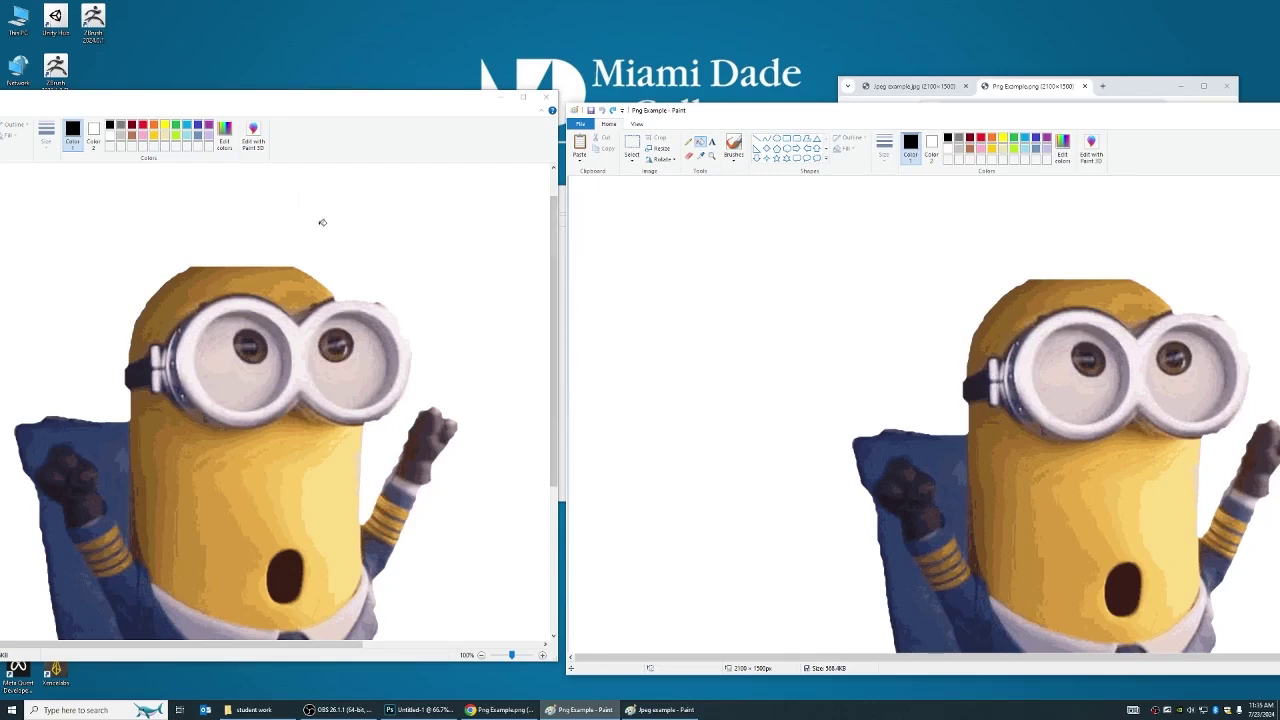
Step: Fill the white backgrounds of both jpeg example and Png Example with black
{"action": "left_click_drag", "start_coordinate": [297, 104], "coordinate": [506, 100]}
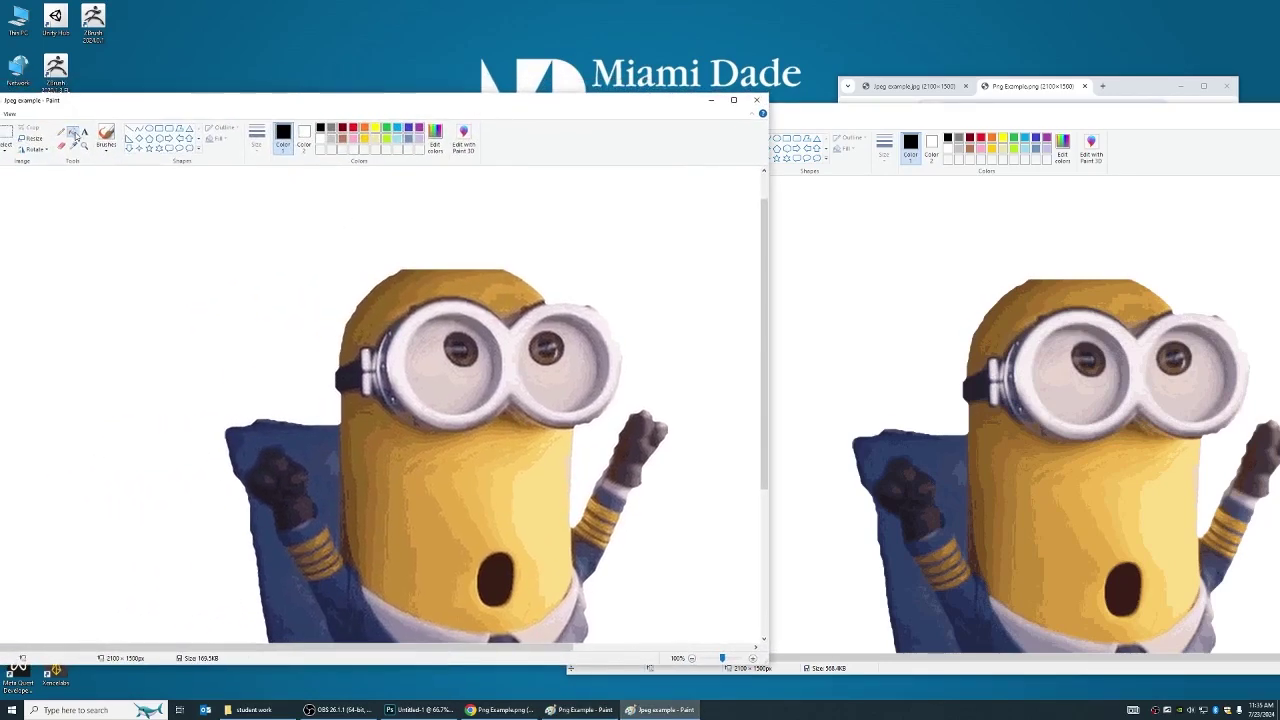
{"action": "left_click_drag", "start_coordinate": [407, 104], "coordinate": [187, 101]}
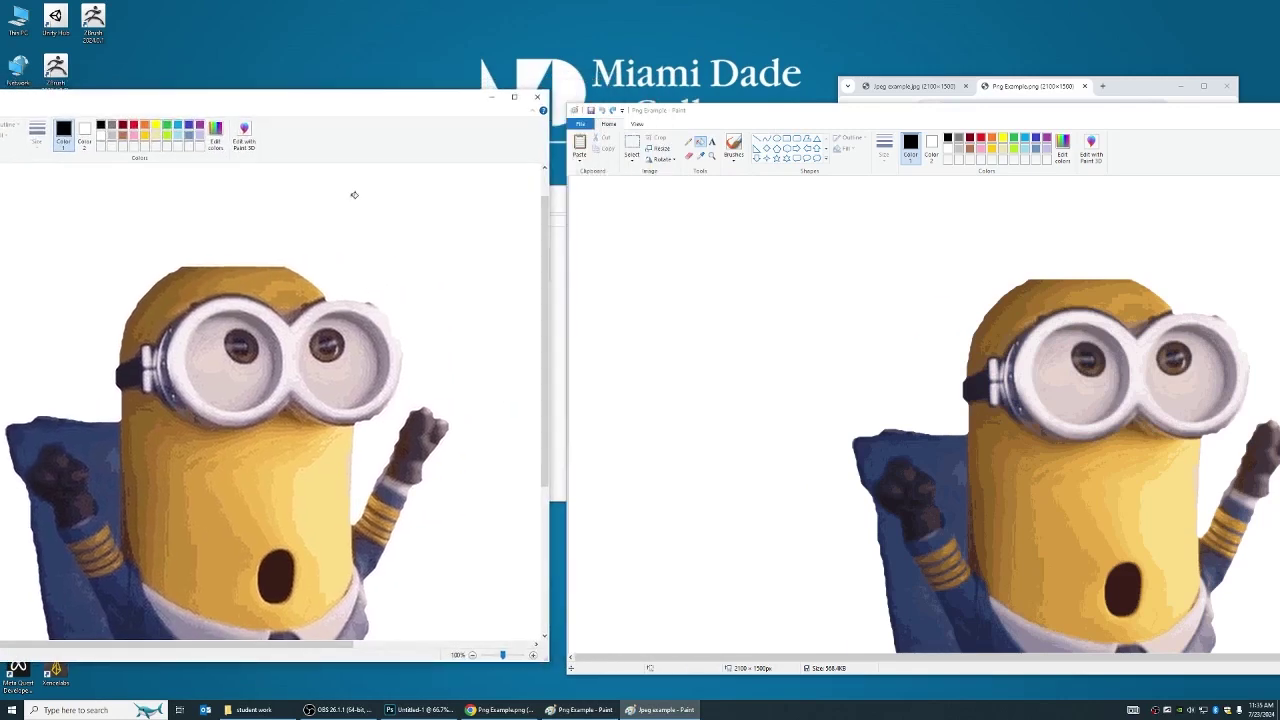
{"action": "left_click", "coordinate": [506, 296]}
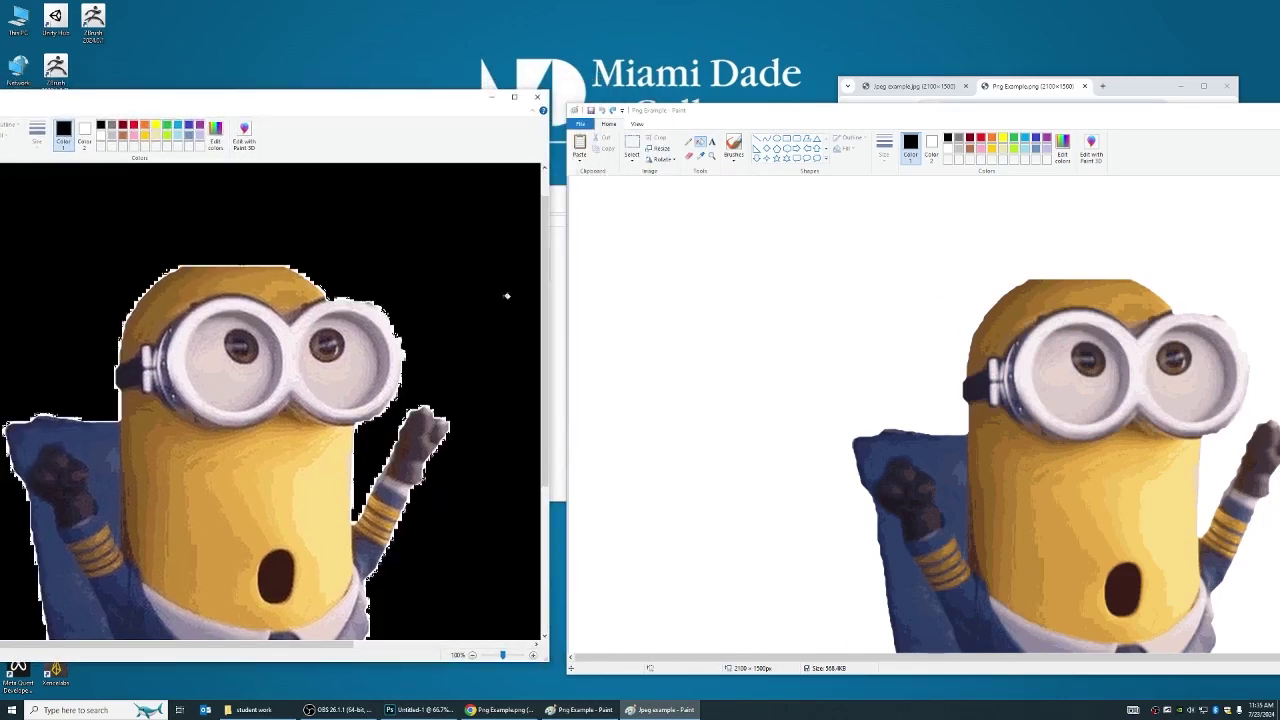
{"action": "left_click", "coordinate": [657, 310]}
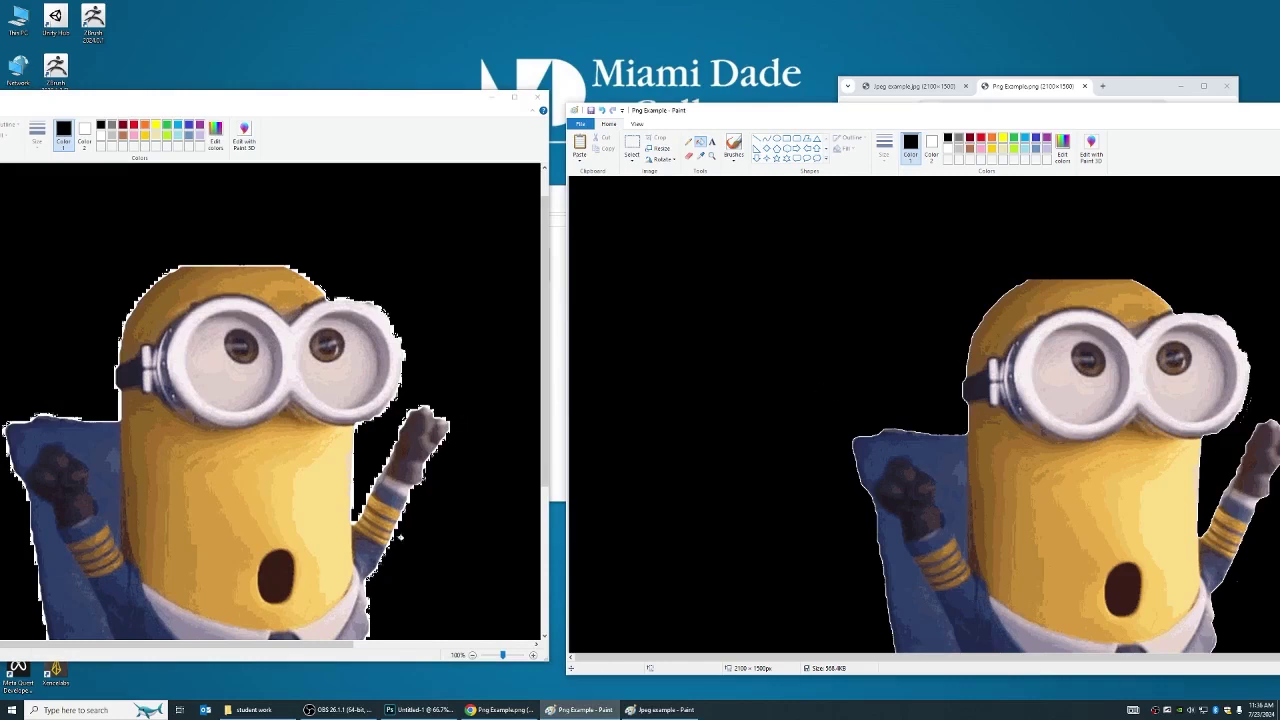
Step: Scroll and resize the jpeg example view until the full WOOHOO minion shows
{"action": "scroll", "coordinate": [408, 520], "scroll_direction": "down", "scroll_amount": 1}
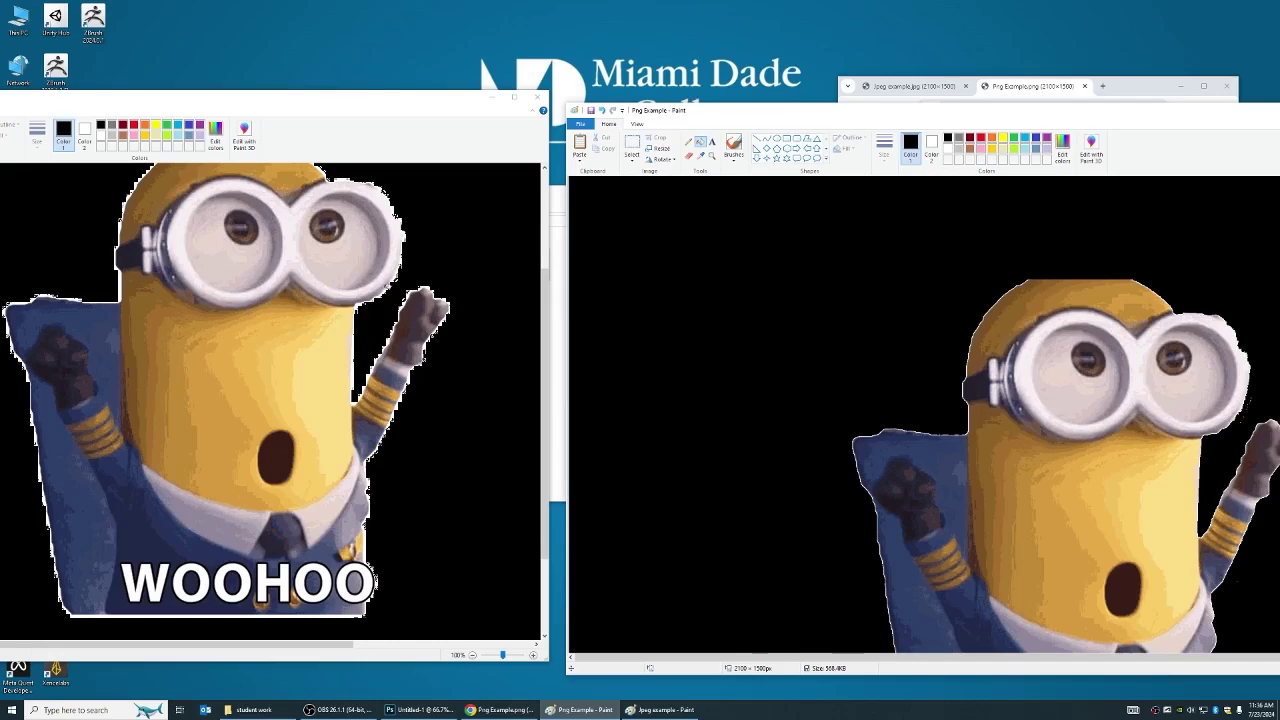
{"action": "scroll", "coordinate": [405, 241], "scroll_direction": "up", "scroll_amount": 1}
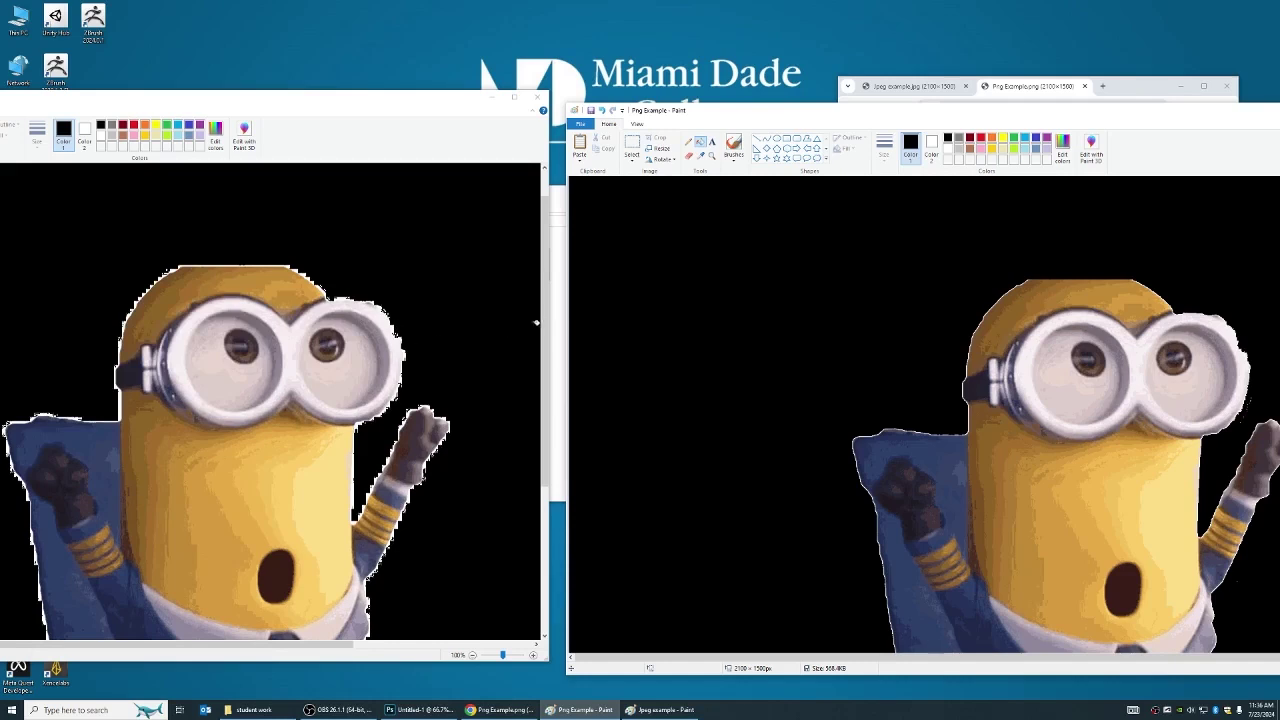
{"action": "mouse_move", "coordinate": [542, 321]}
{"action": "left_mouse_down"}
{"action": "mouse_move", "coordinate": [541, 425]}
{"action": "mouse_move", "coordinate": [541, 408]}
{"action": "left_mouse_up"}
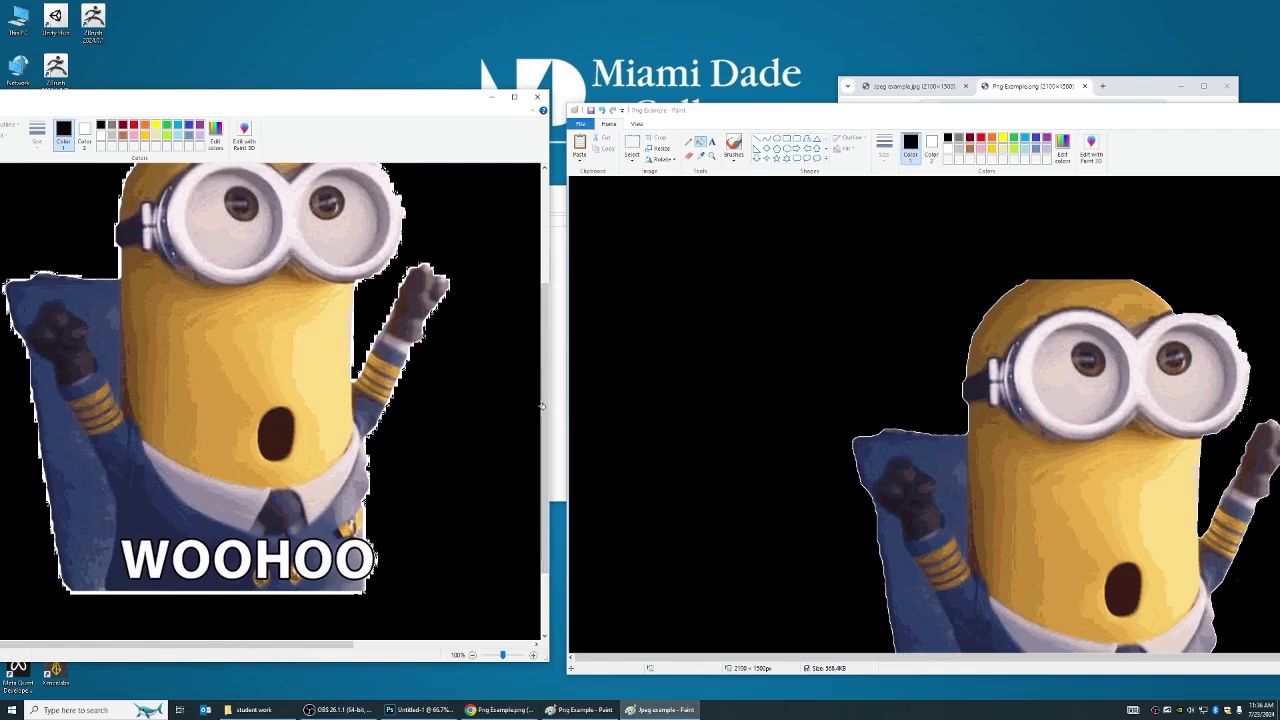
{"action": "left_click_drag", "start_coordinate": [548, 408], "coordinate": [546, 393]}
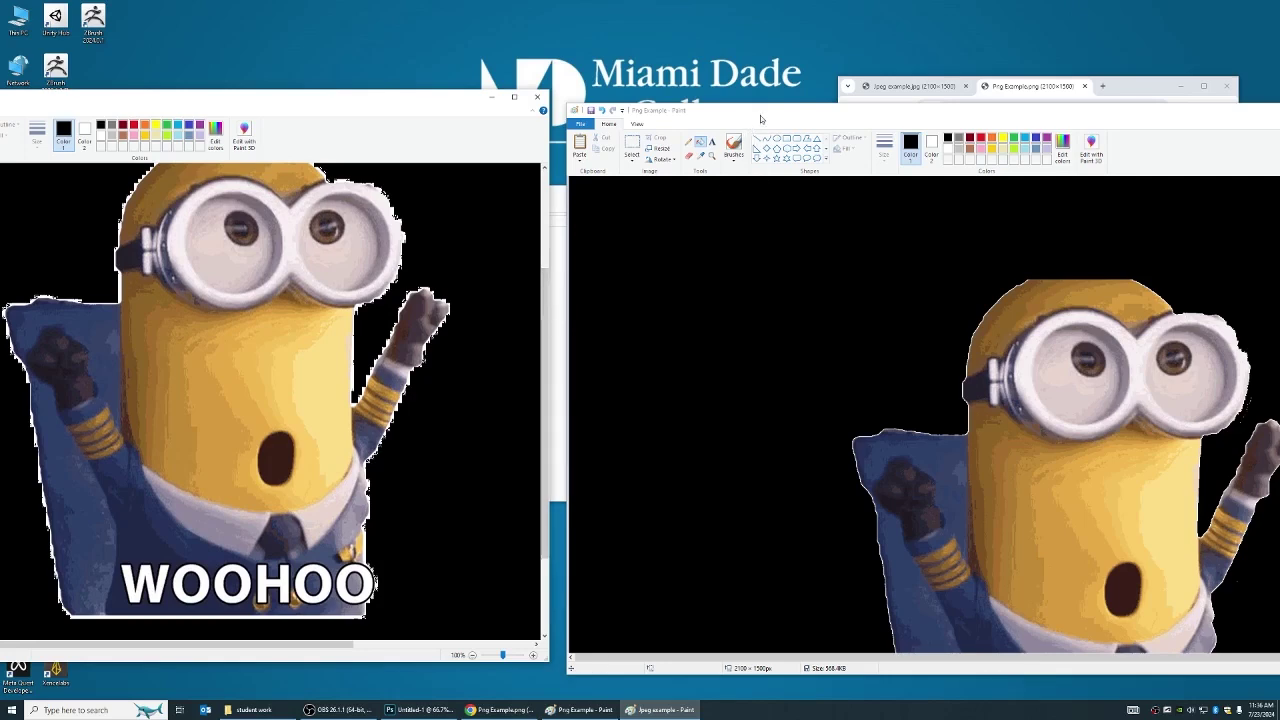
Step: Narrow and reposition the Png Example window beside the Jpeg one, scrolling until WOOHOO shows
{"action": "left_click_drag", "start_coordinate": [760, 115], "coordinate": [723, 100]}
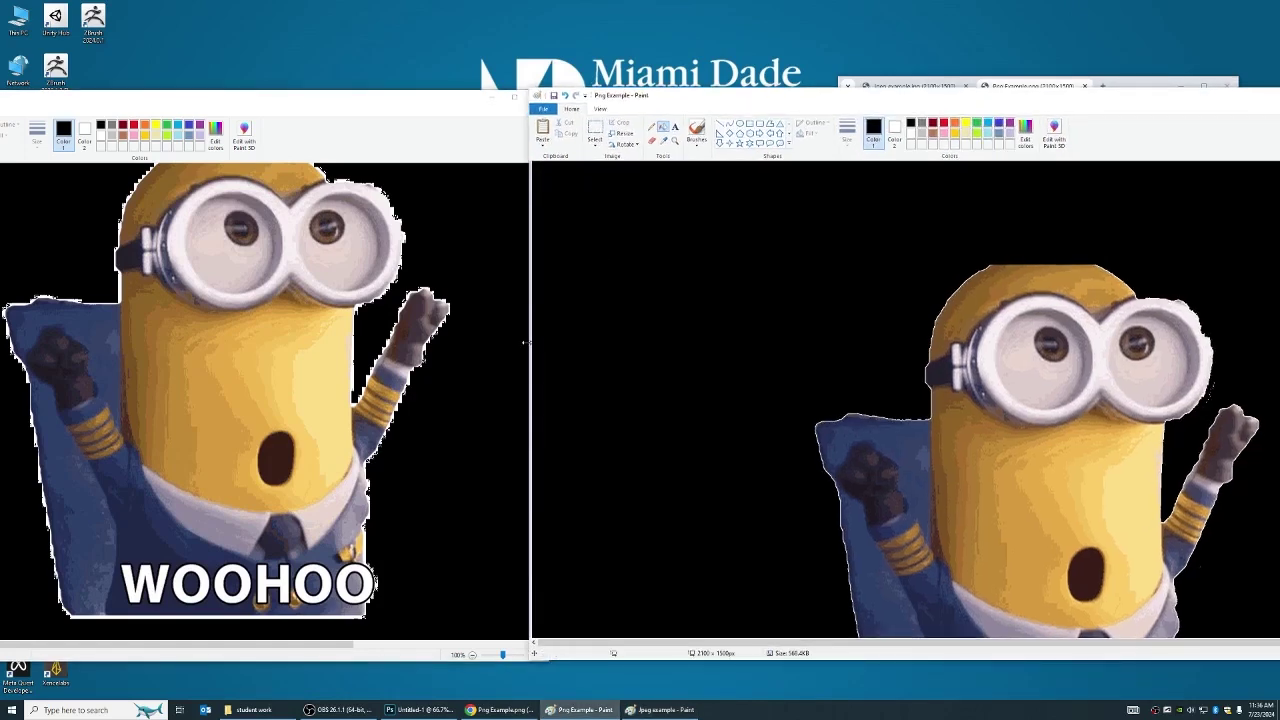
{"action": "left_click_drag", "start_coordinate": [527, 343], "coordinate": [665, 342]}
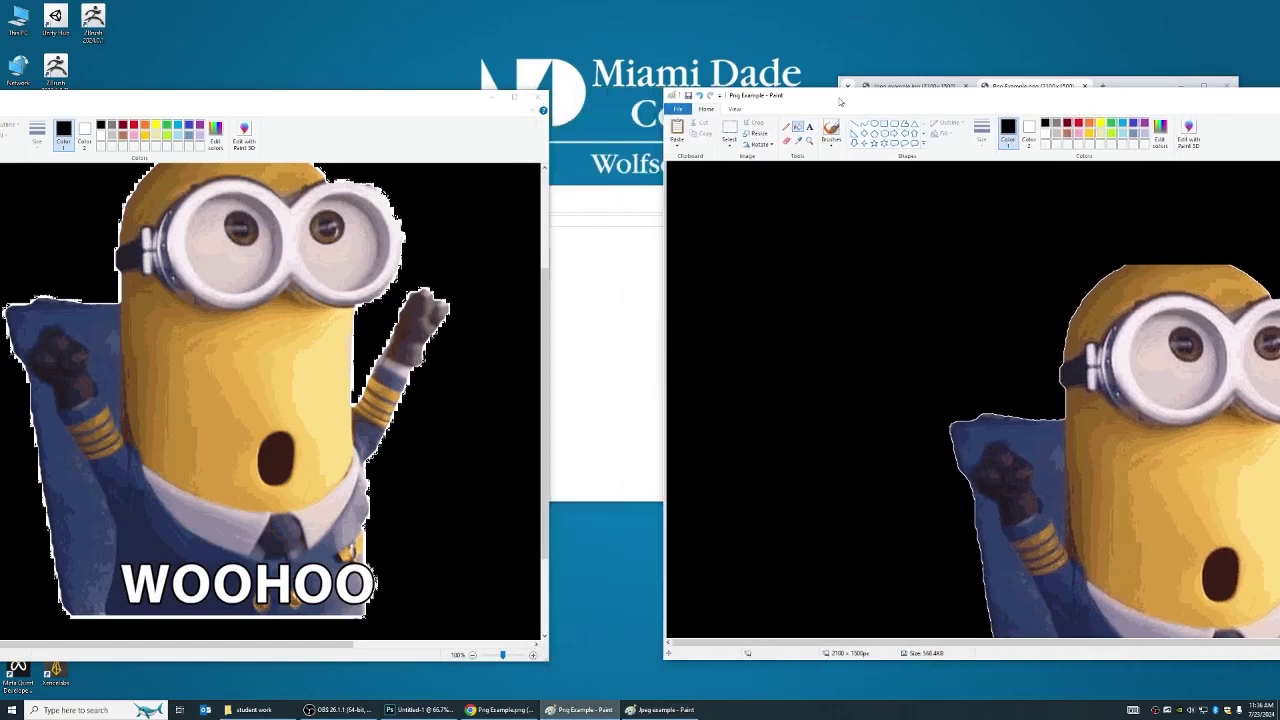
{"action": "mouse_move", "coordinate": [841, 100]}
{"action": "left_mouse_down"}
{"action": "mouse_move", "coordinate": [680, 77]}
{"action": "mouse_move", "coordinate": [667, 103]}
{"action": "left_mouse_up"}
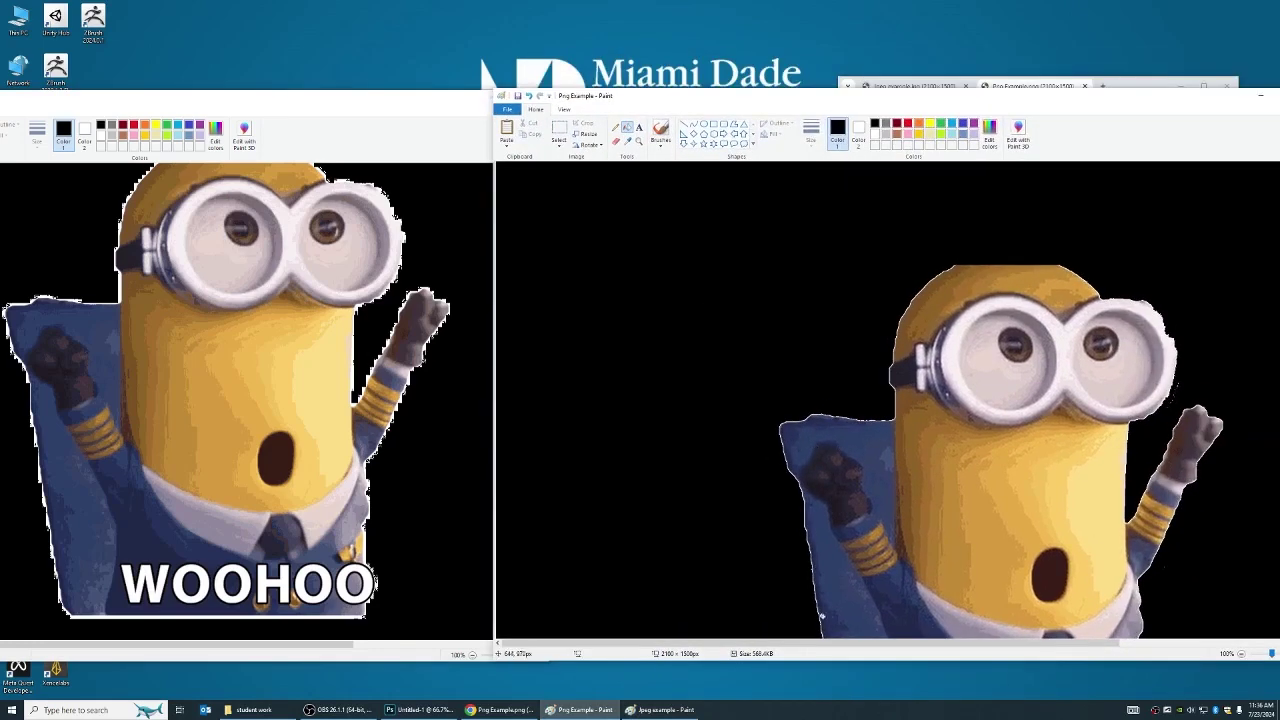
{"action": "left_click_drag", "start_coordinate": [835, 654], "coordinate": [940, 660]}
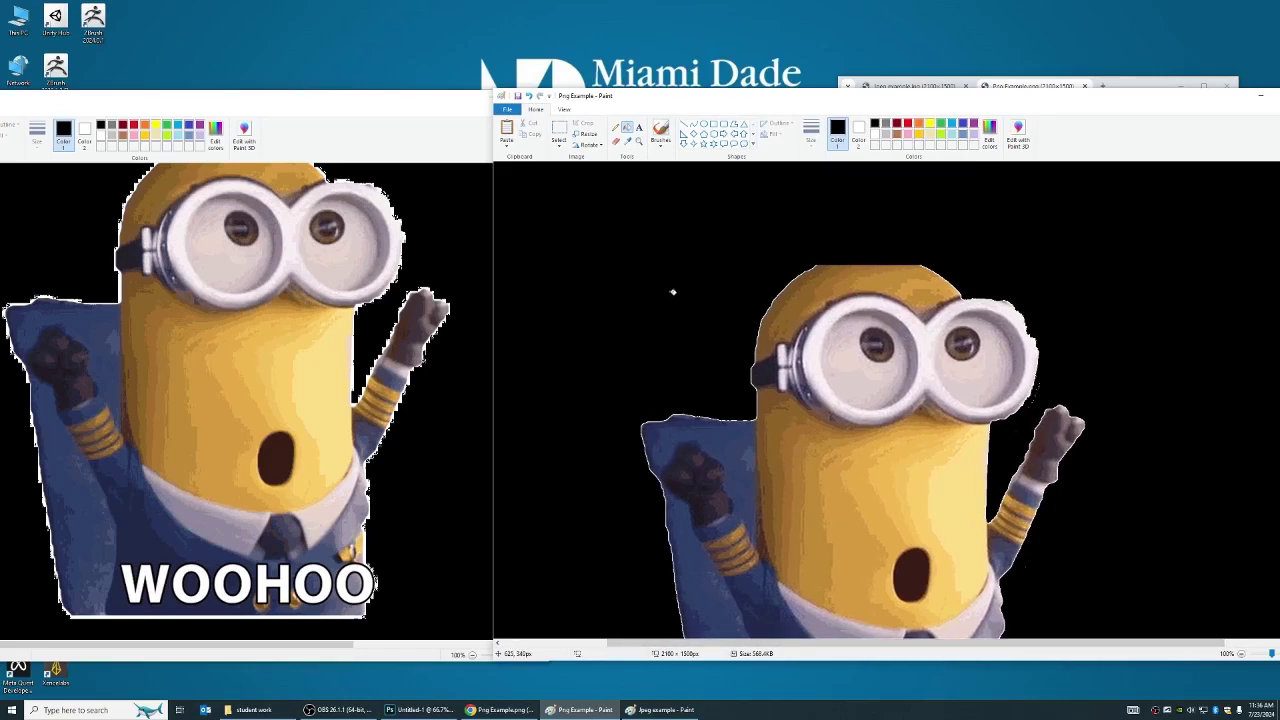
{"action": "scroll", "coordinate": [669, 289], "scroll_direction": "down", "scroll_amount": 2}
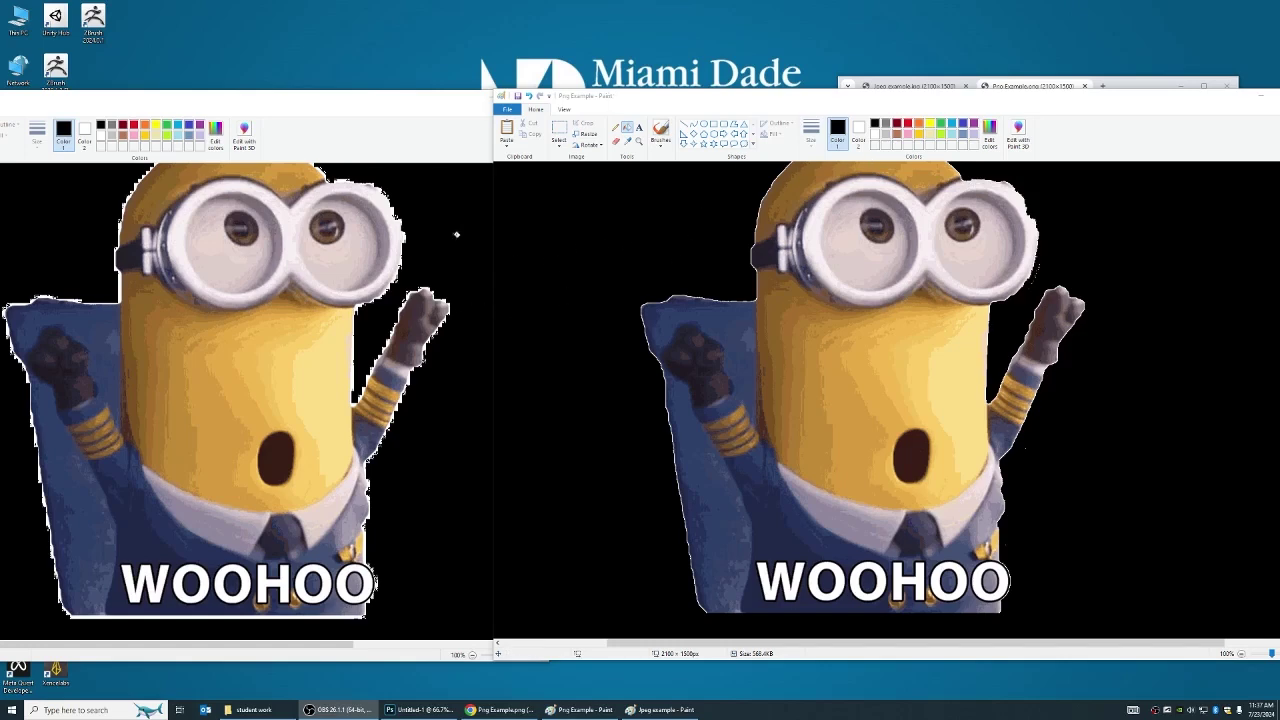
{"action": "scroll", "coordinate": [464, 250], "scroll_direction": "up", "scroll_amount": 1}
{"action": "scroll", "coordinate": [427, 291], "scroll_direction": "down", "scroll_amount": 1}
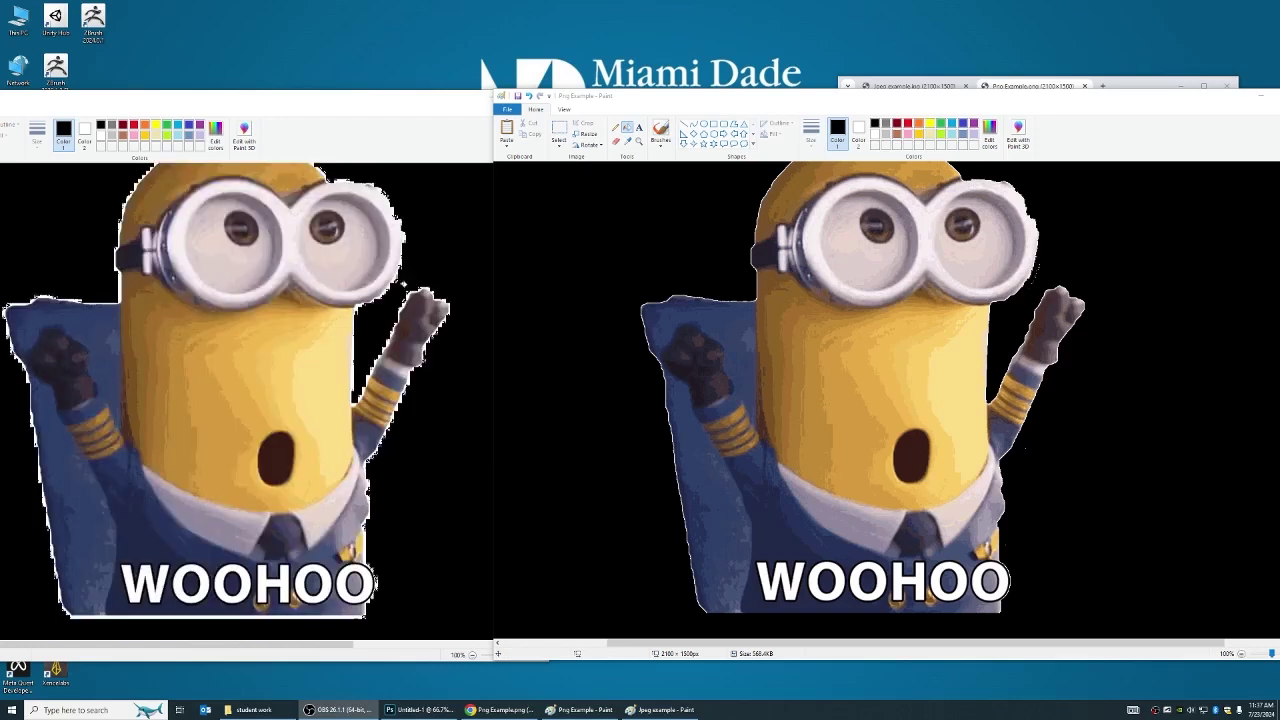